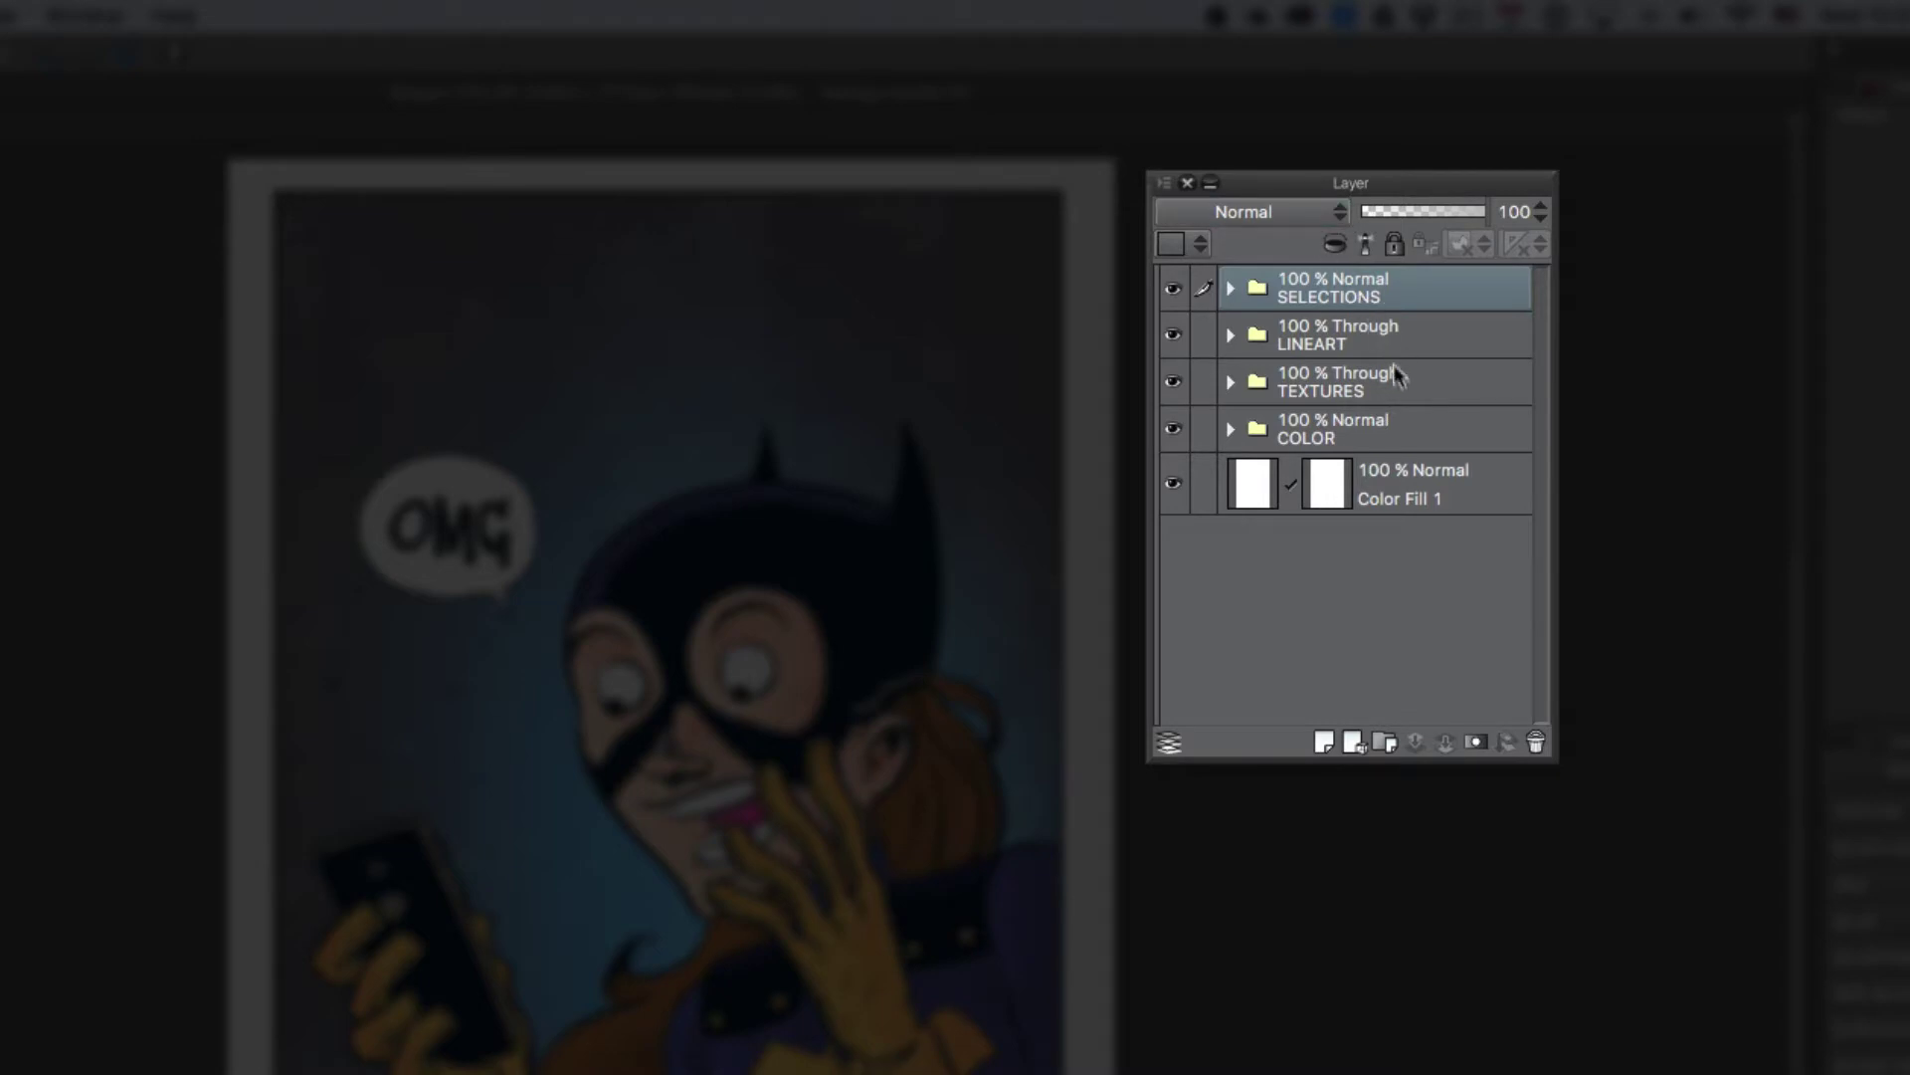
Step: Go through the top-level layers one by one, from Color Fill 1 up through the COLOR, TEXTURES, LINEART and SELECTIONS folders
click(1235, 486)
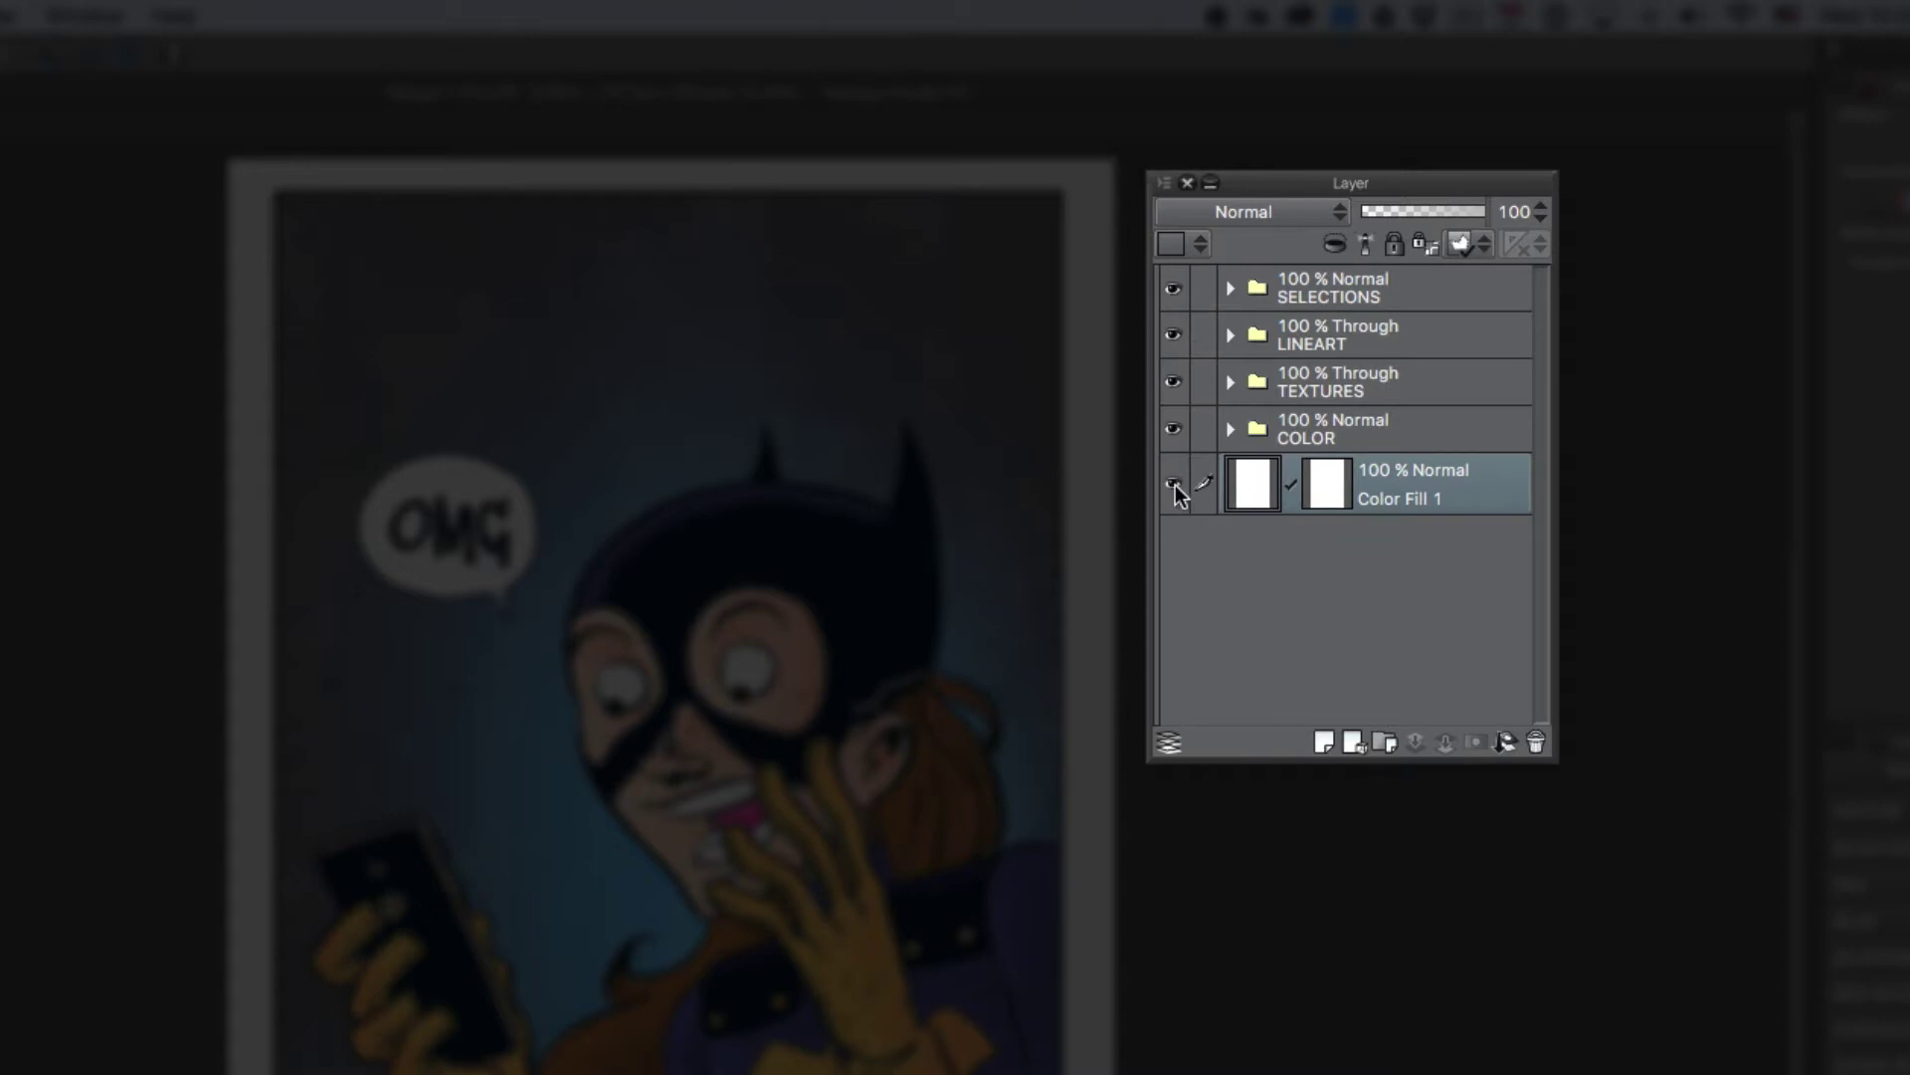
click(1260, 439)
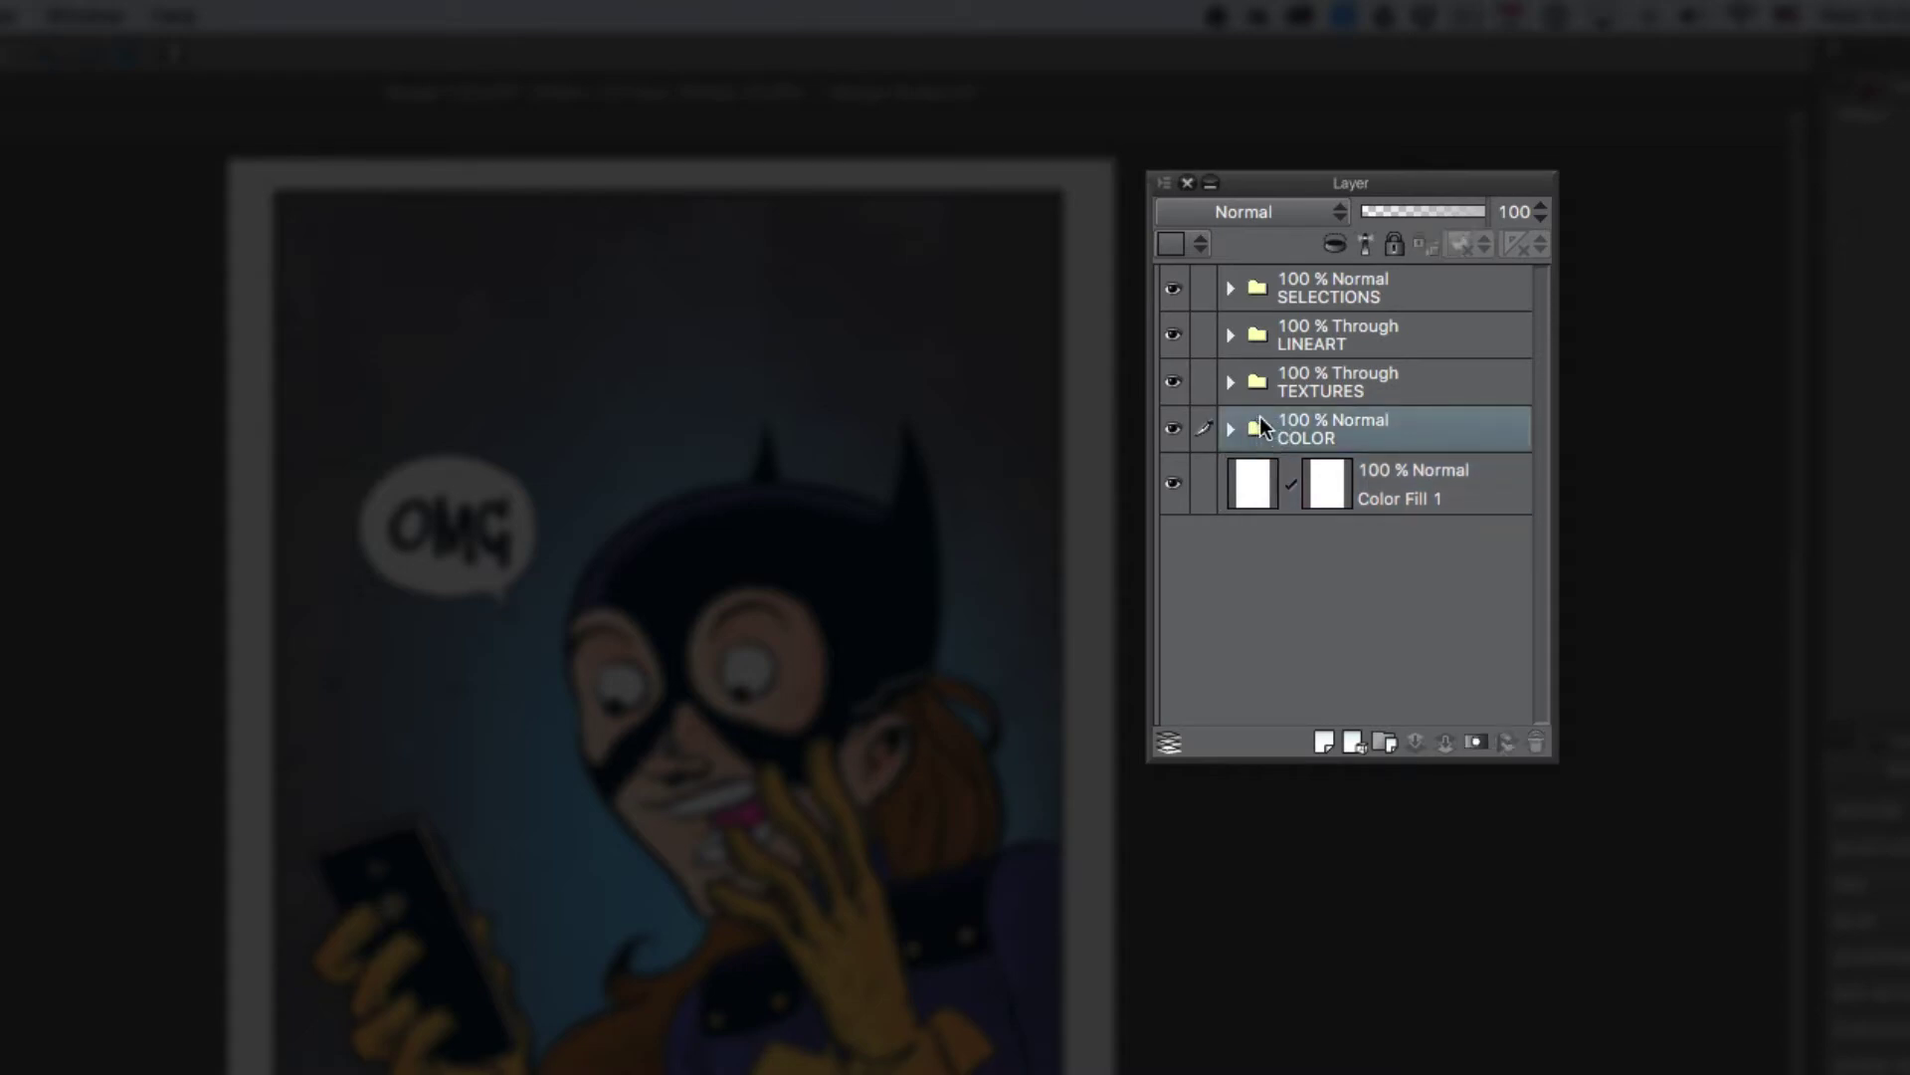
click(1265, 378)
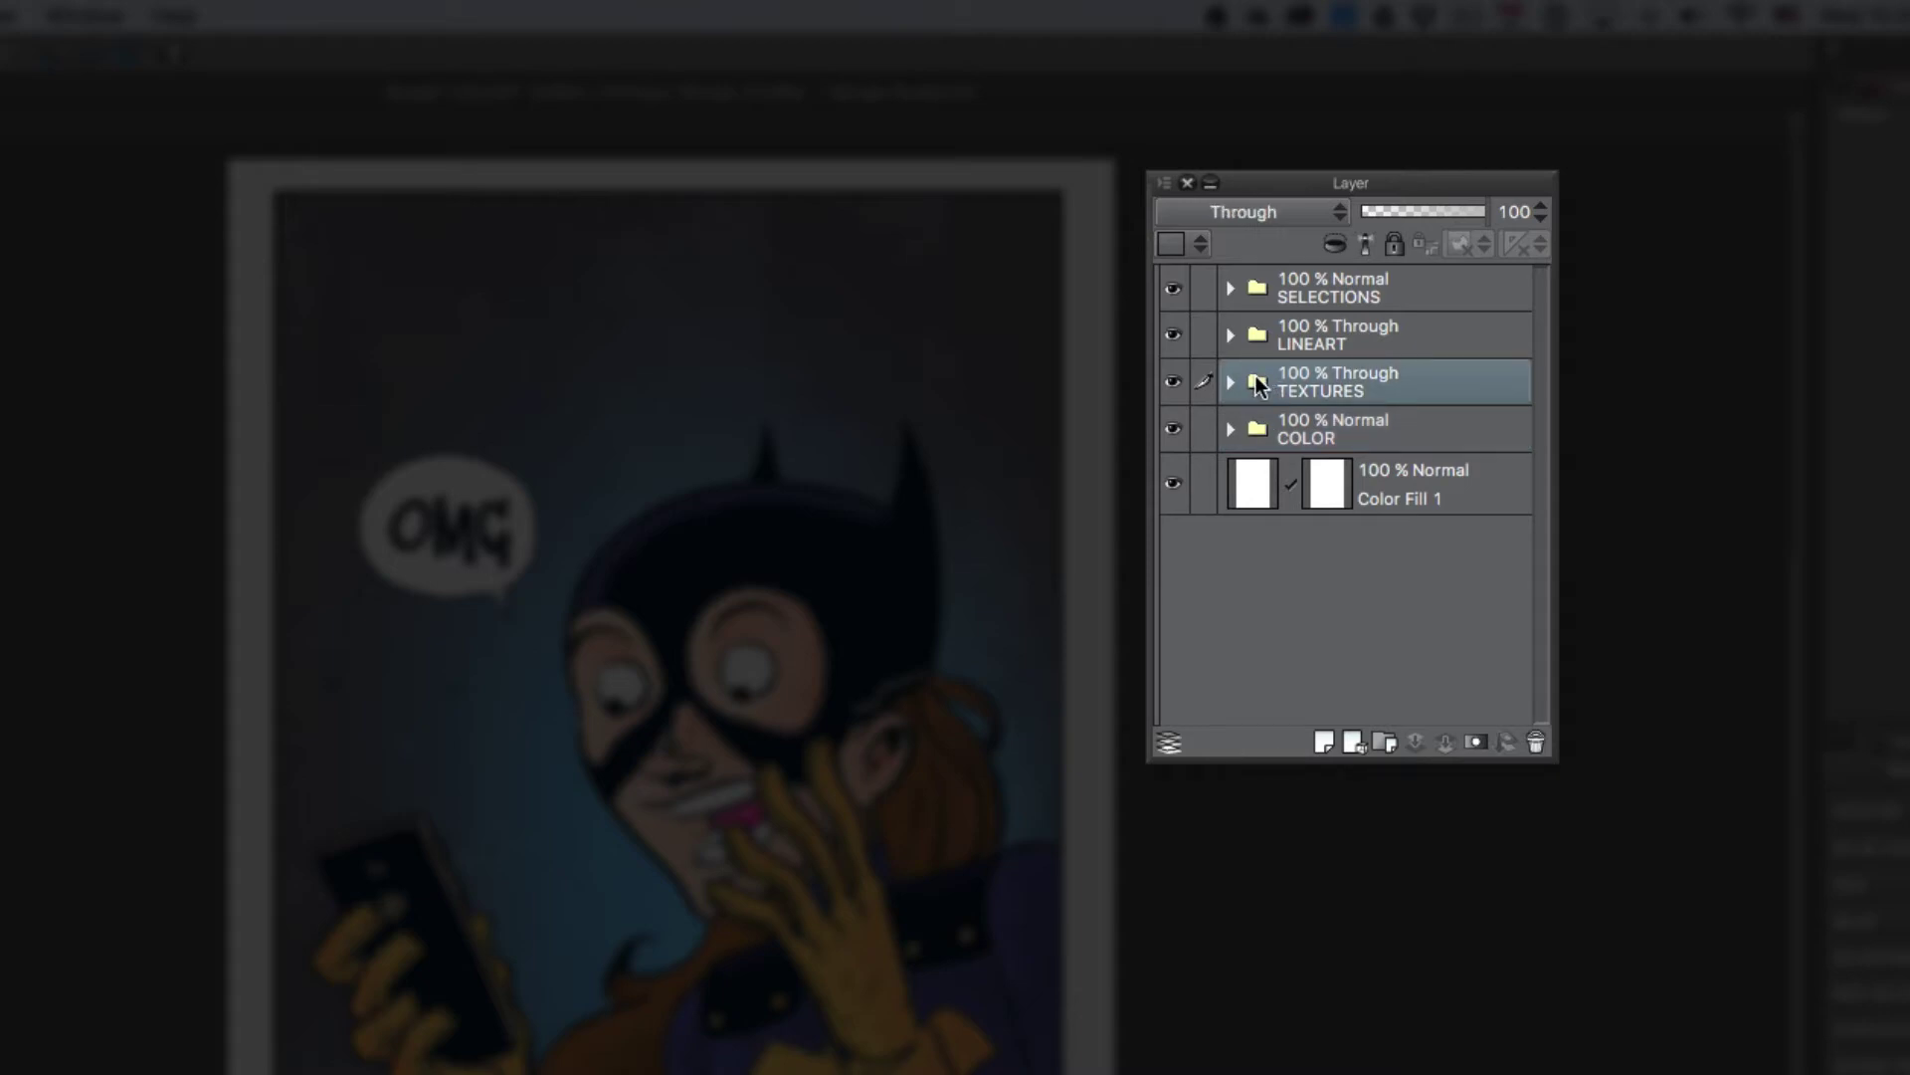
click(1255, 341)
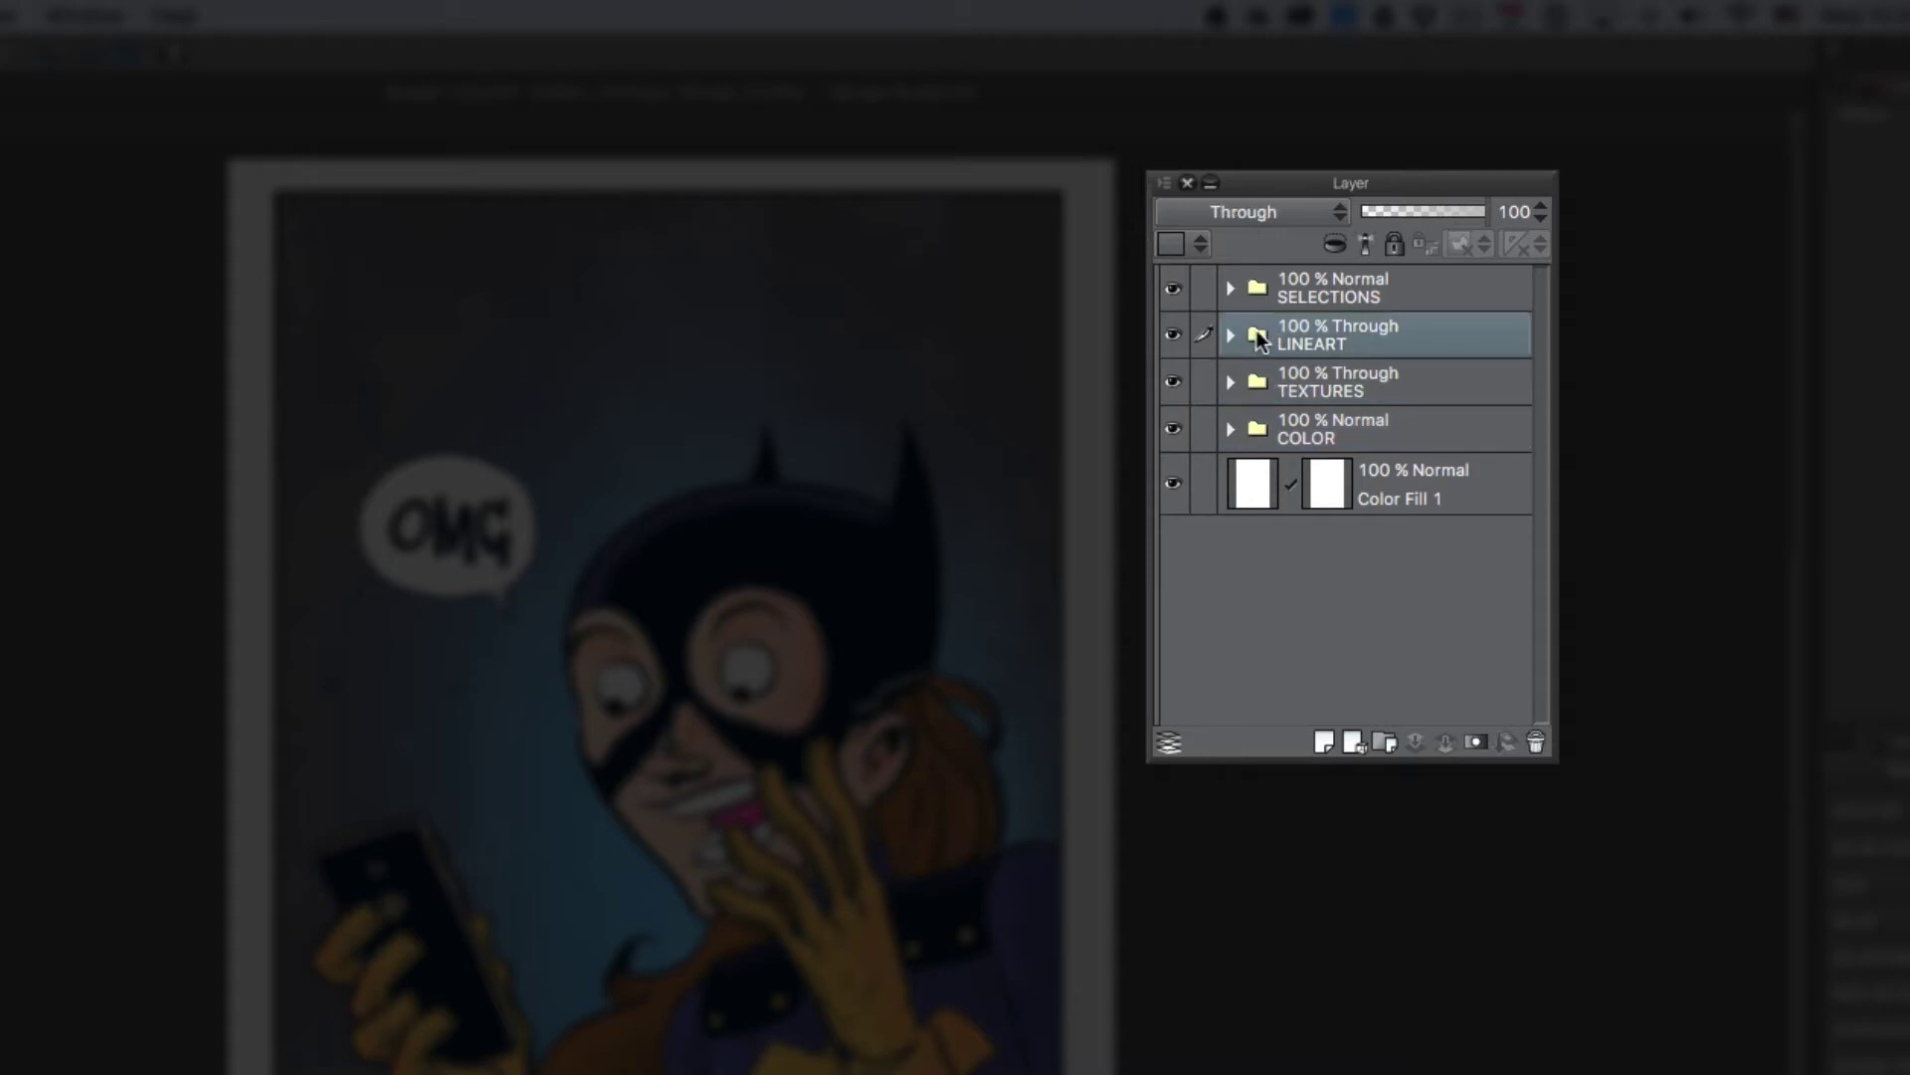
click(1258, 282)
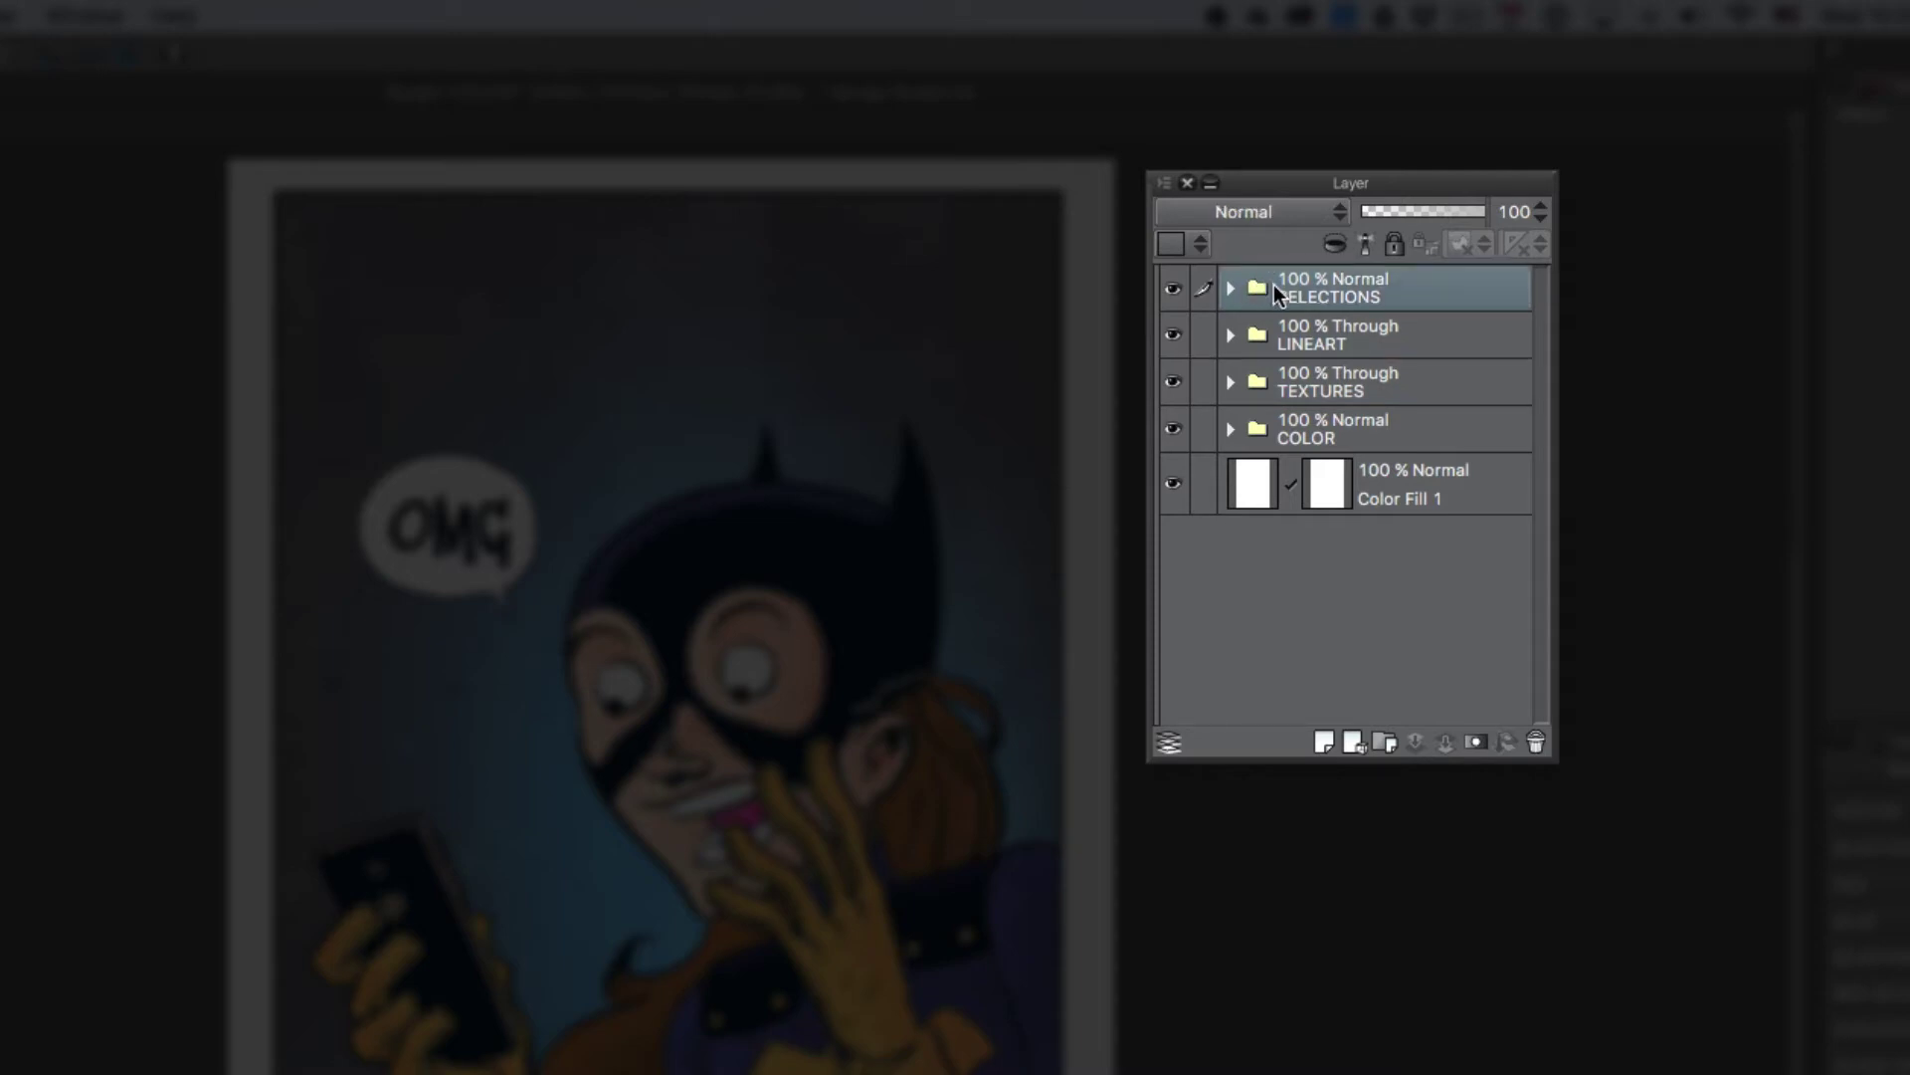
Step: Expand the COLOR folder and lengthen the Layer palette until all of its layers fit
click(1299, 429)
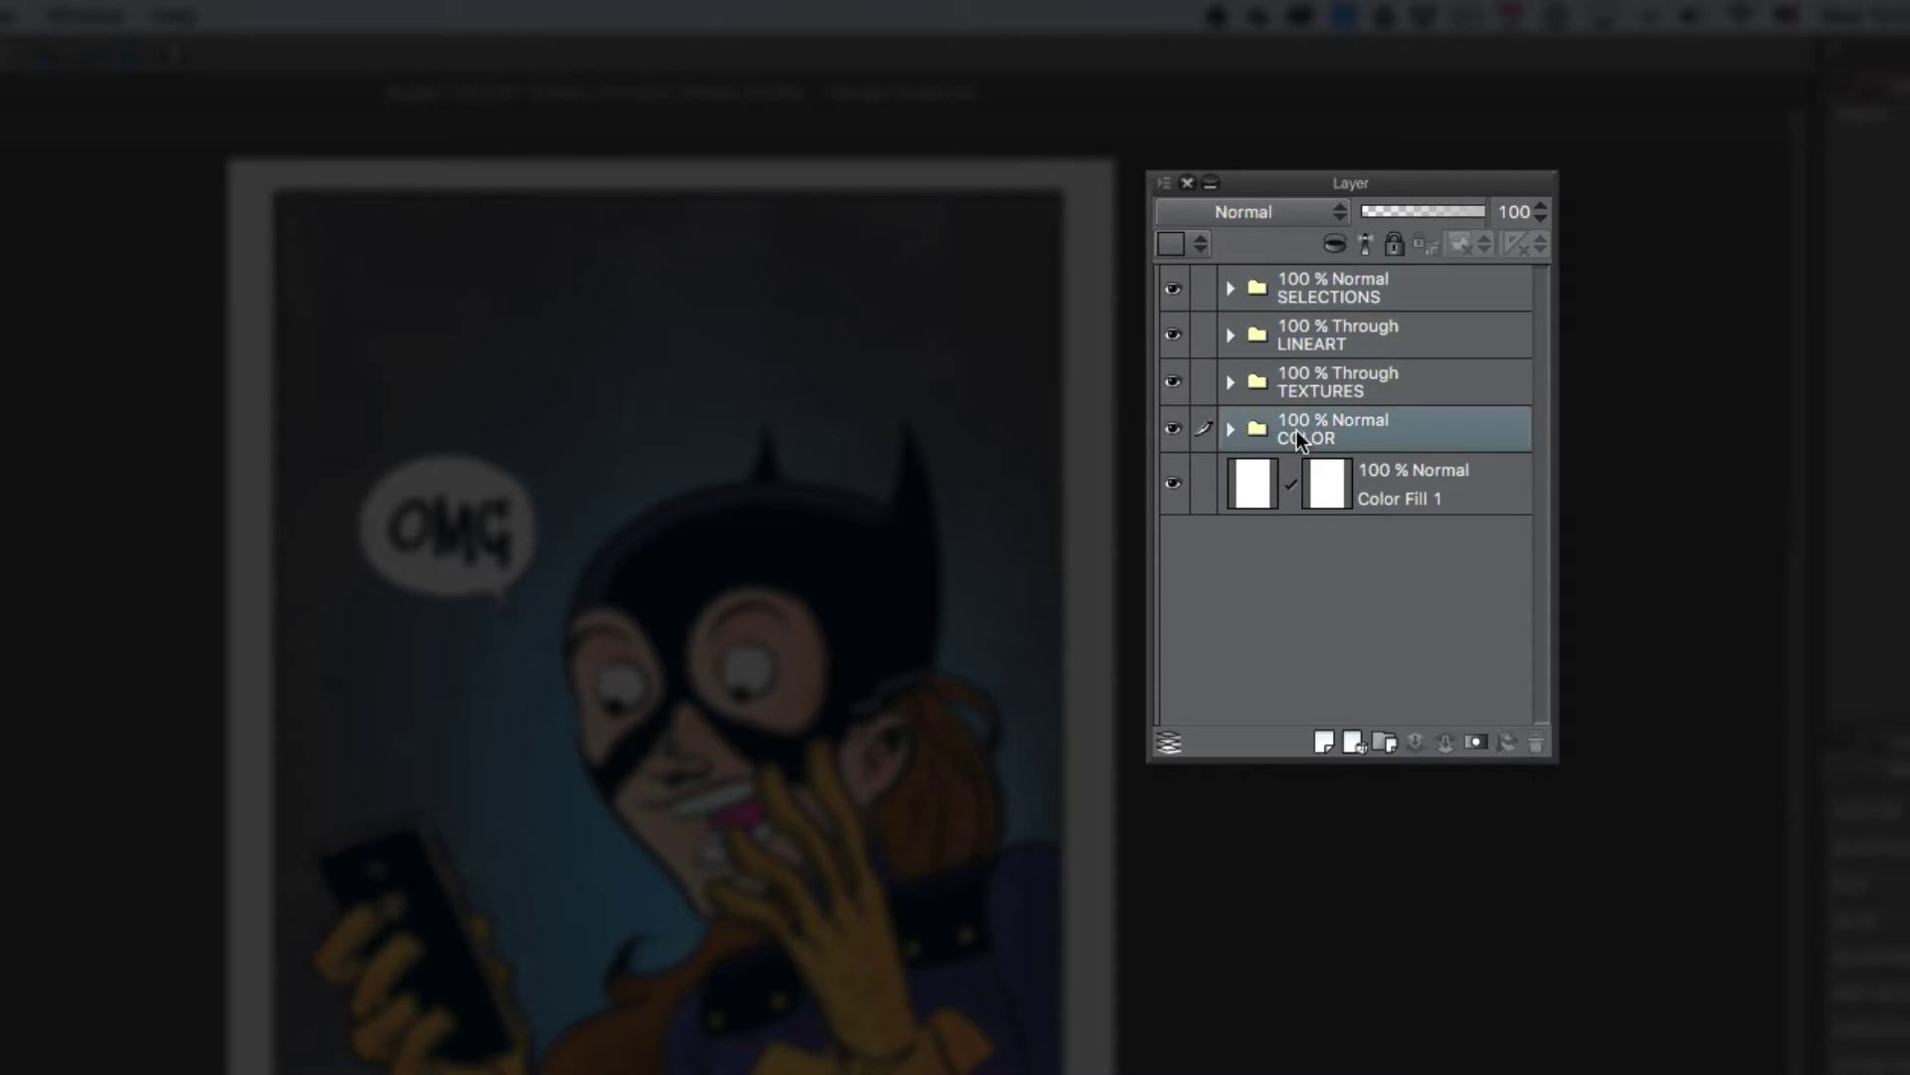
click(1231, 430)
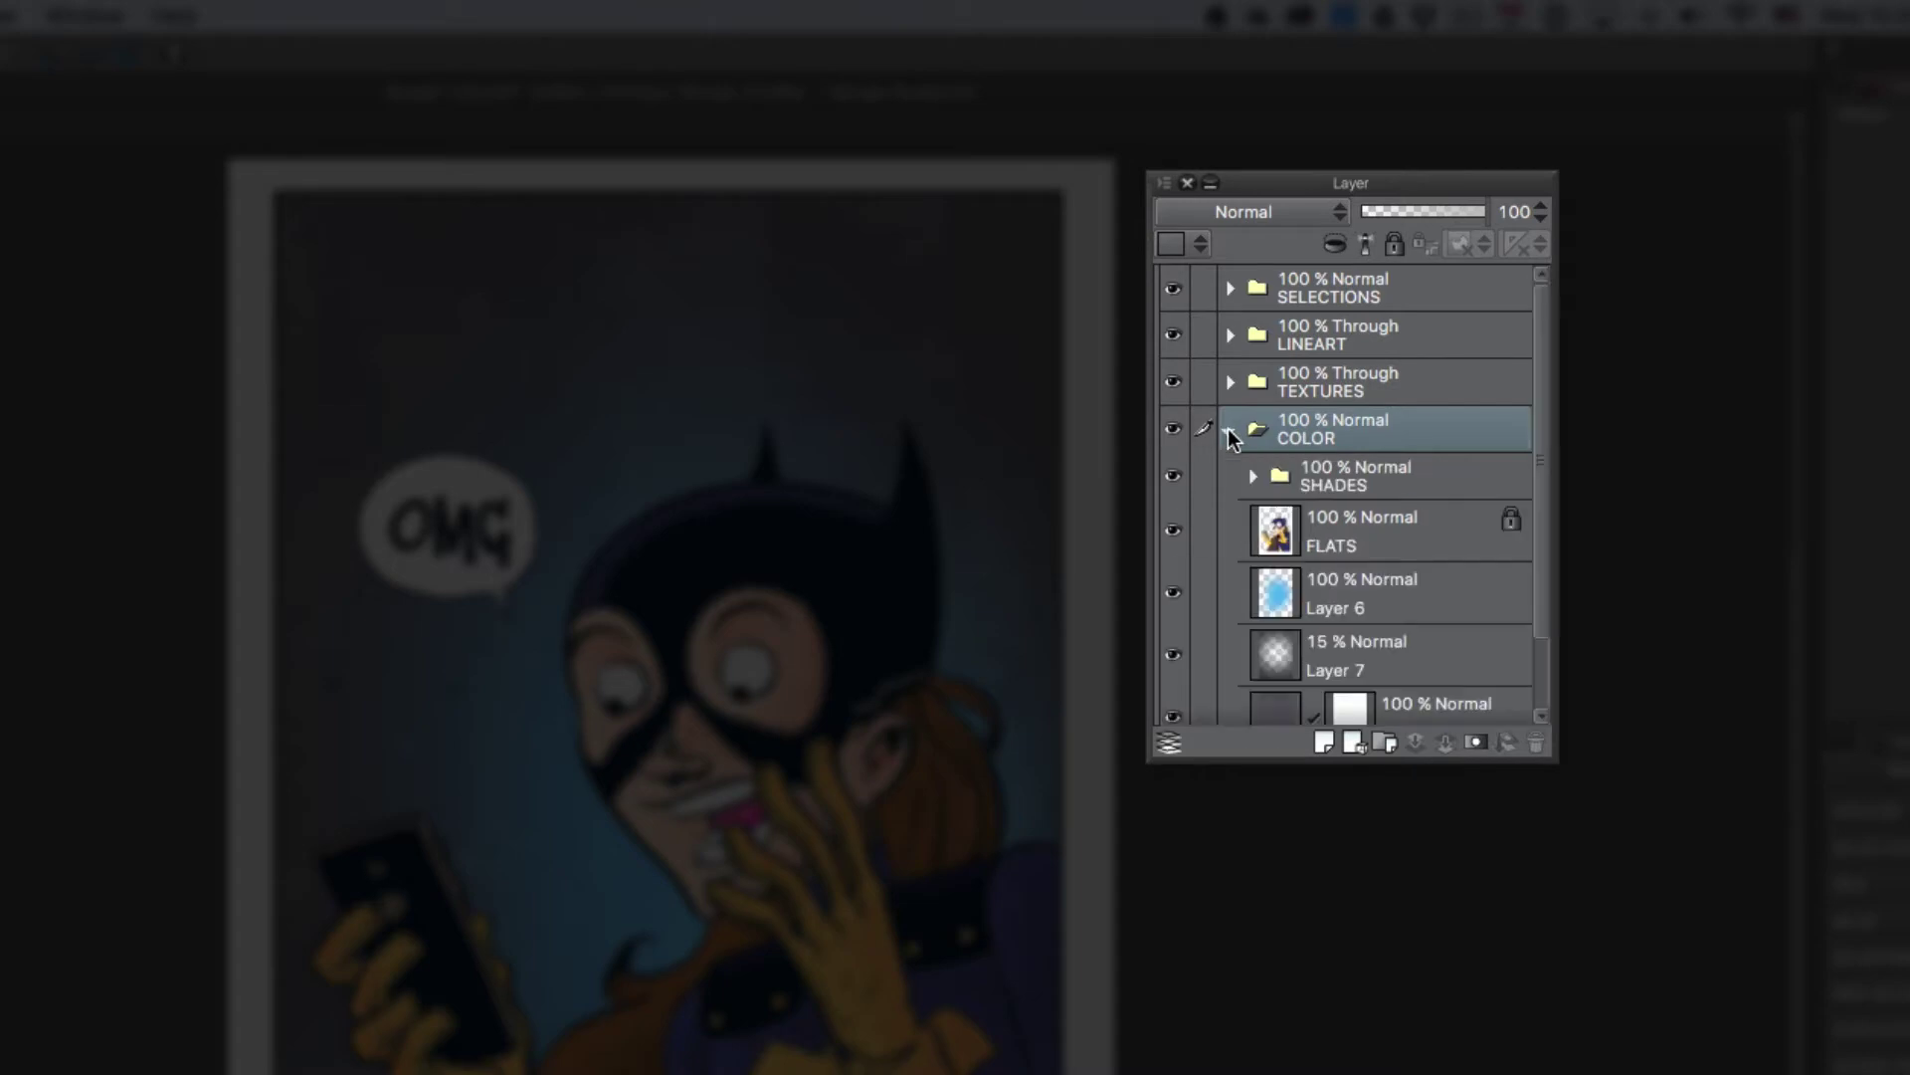
scroll(1317, 476, down, 2)
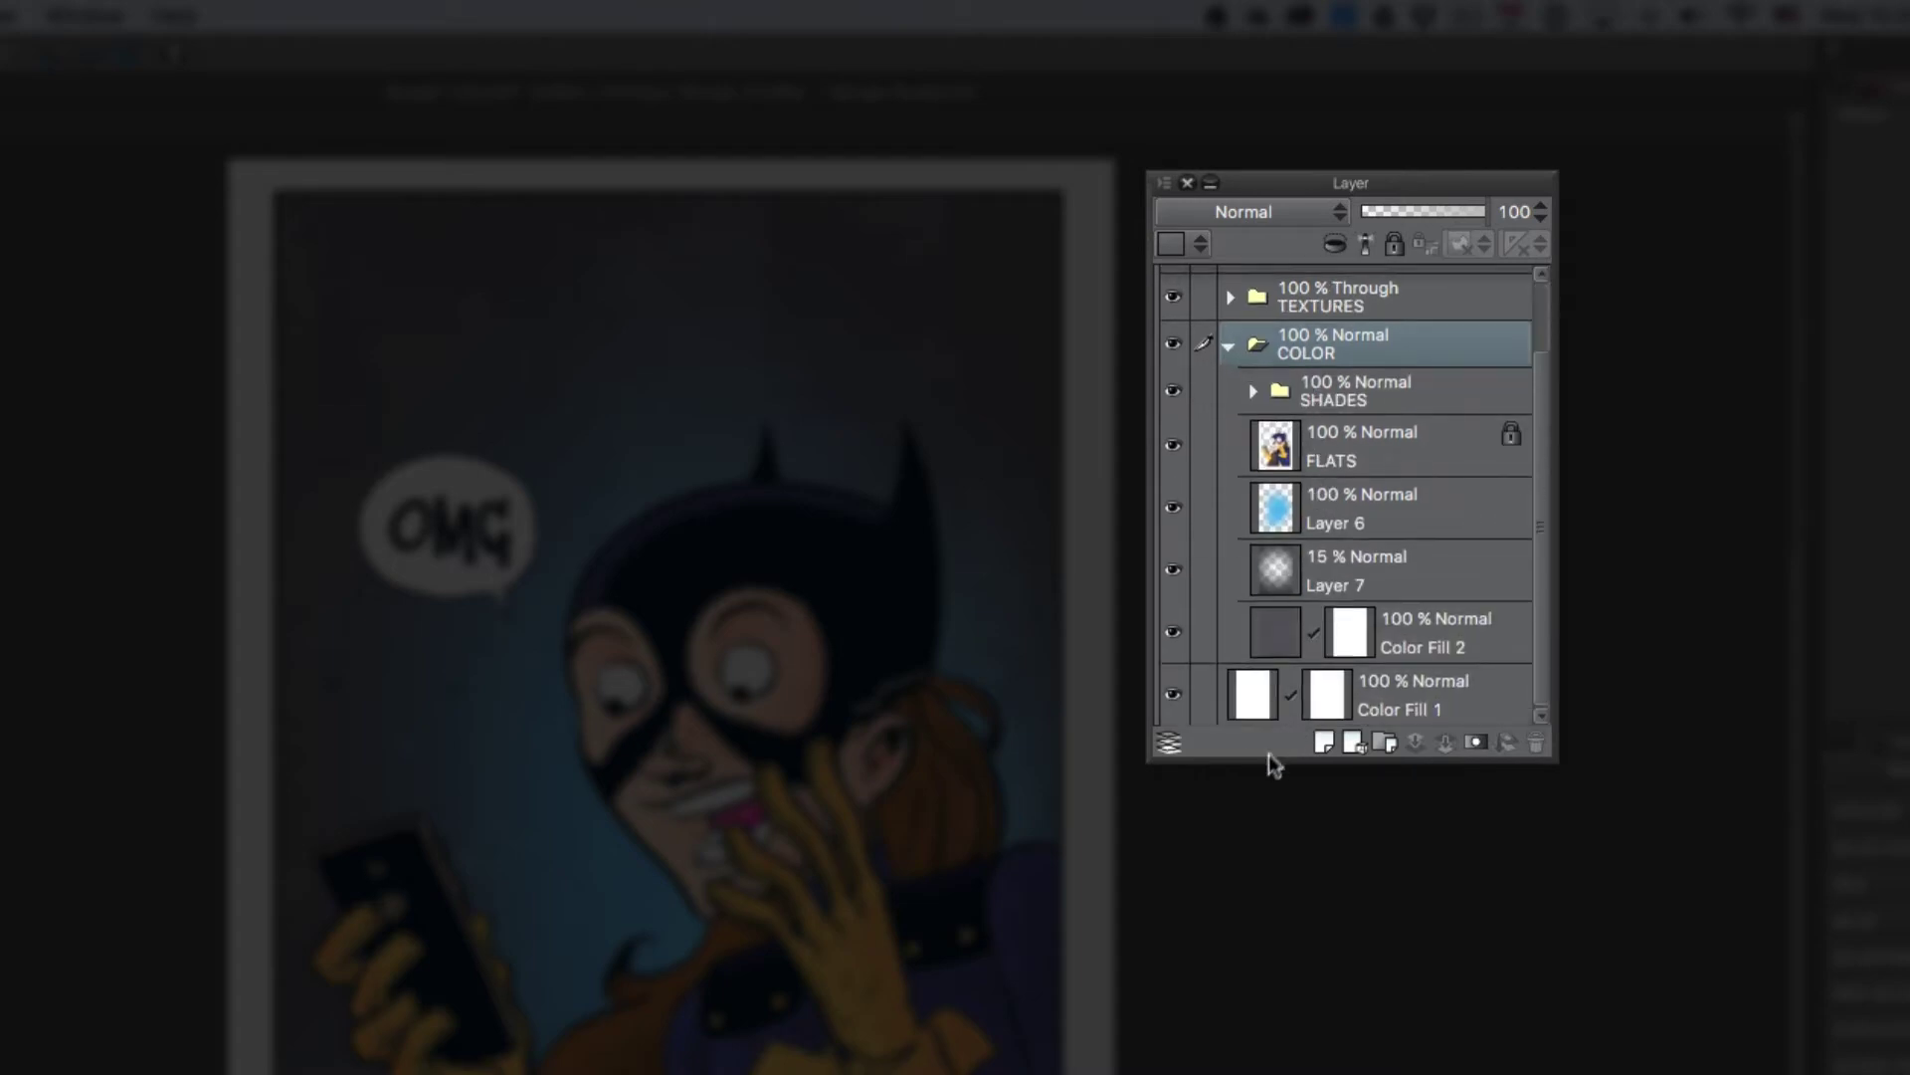
drag(1271, 761, 1259, 909)
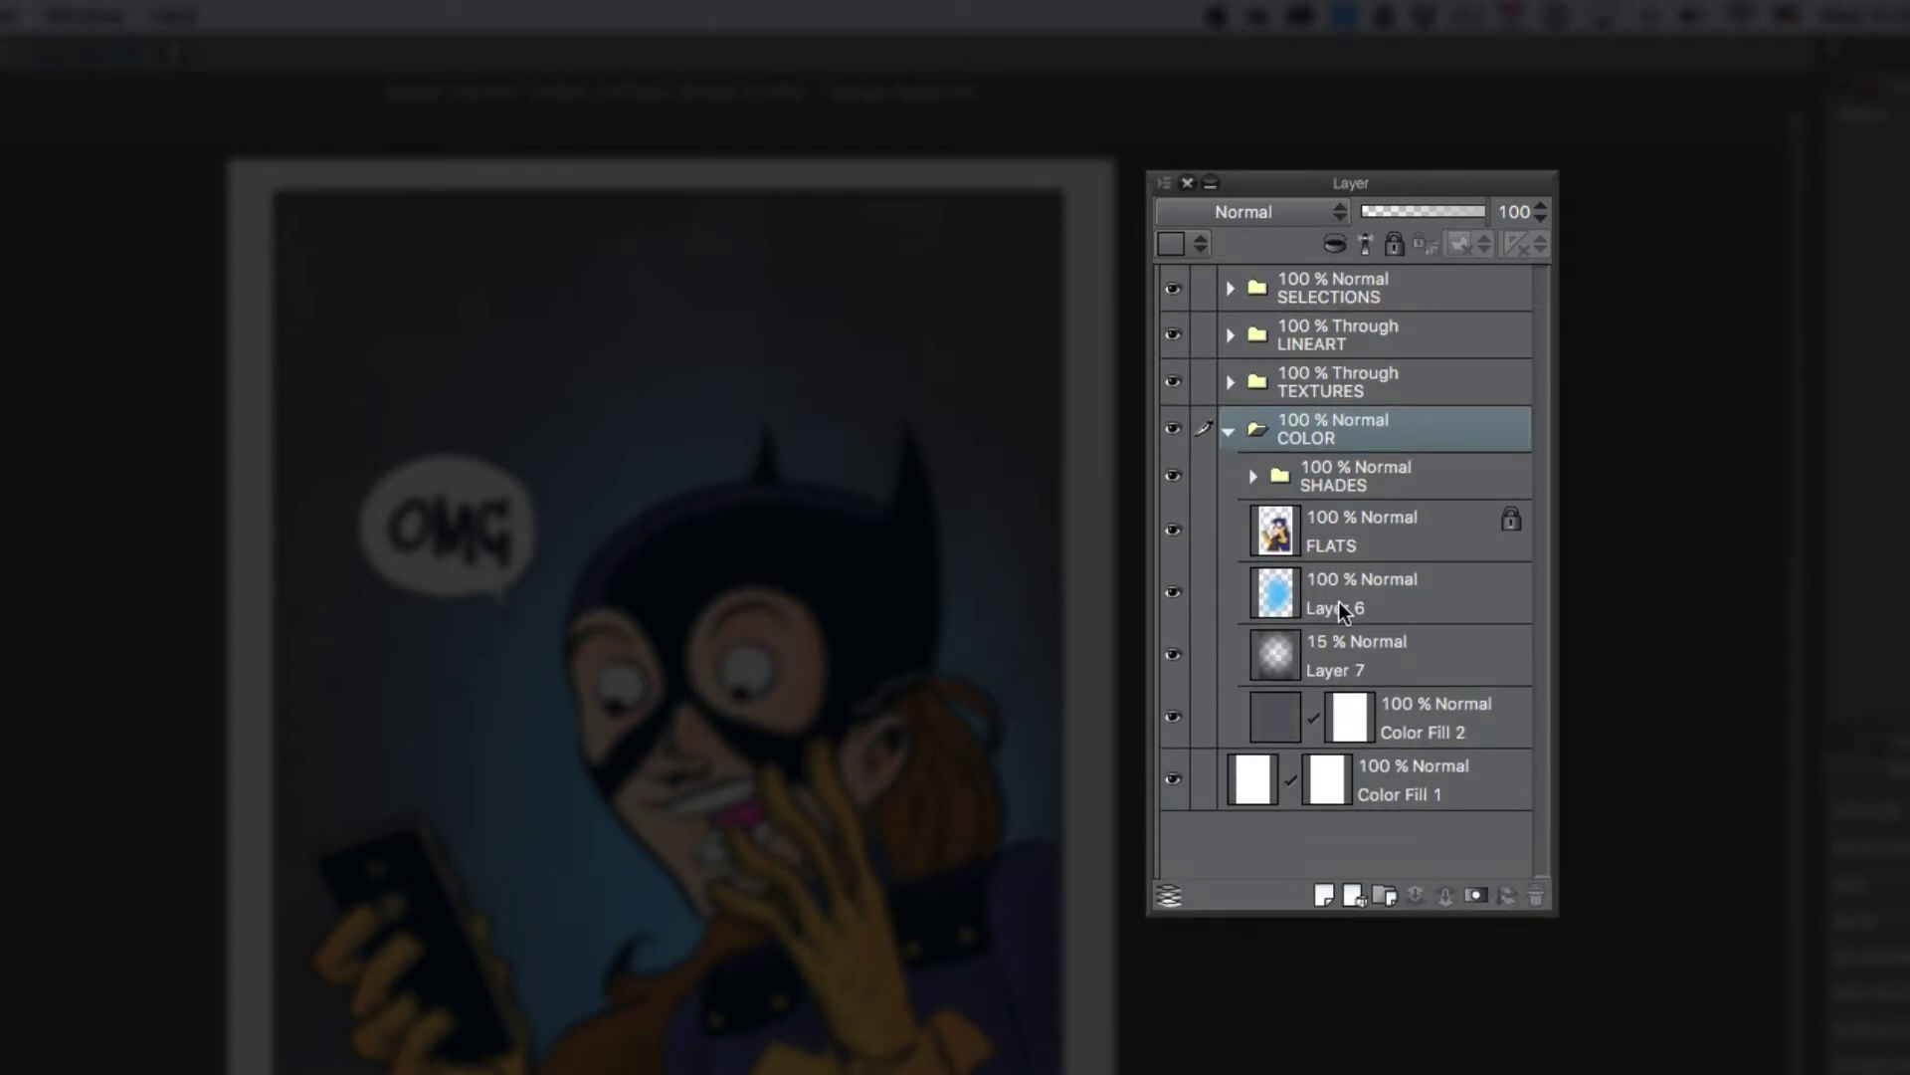
Step: Go through the contents of the COLOR folder: FLATS, Layer 6, Layer 7, Color Fill 2 and the SHADES folder
click(1347, 547)
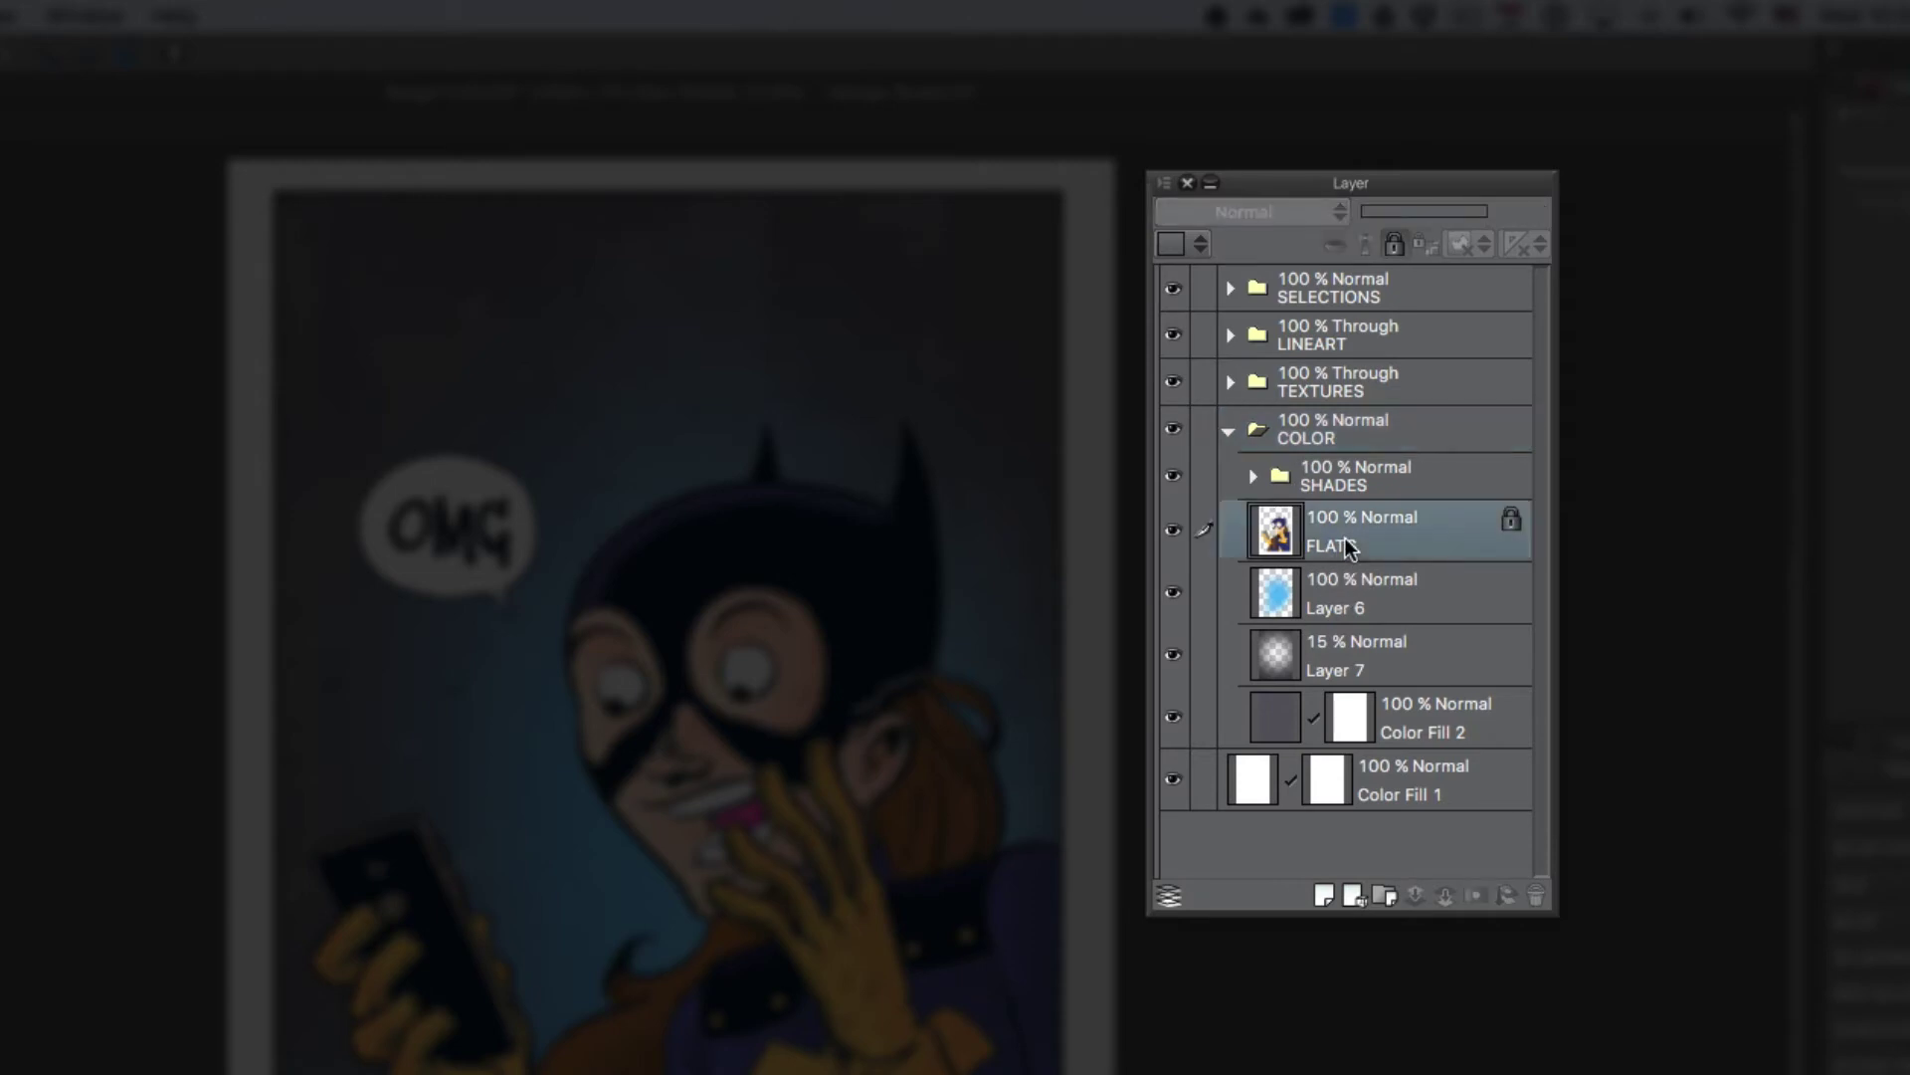
click(1343, 593)
click(1353, 657)
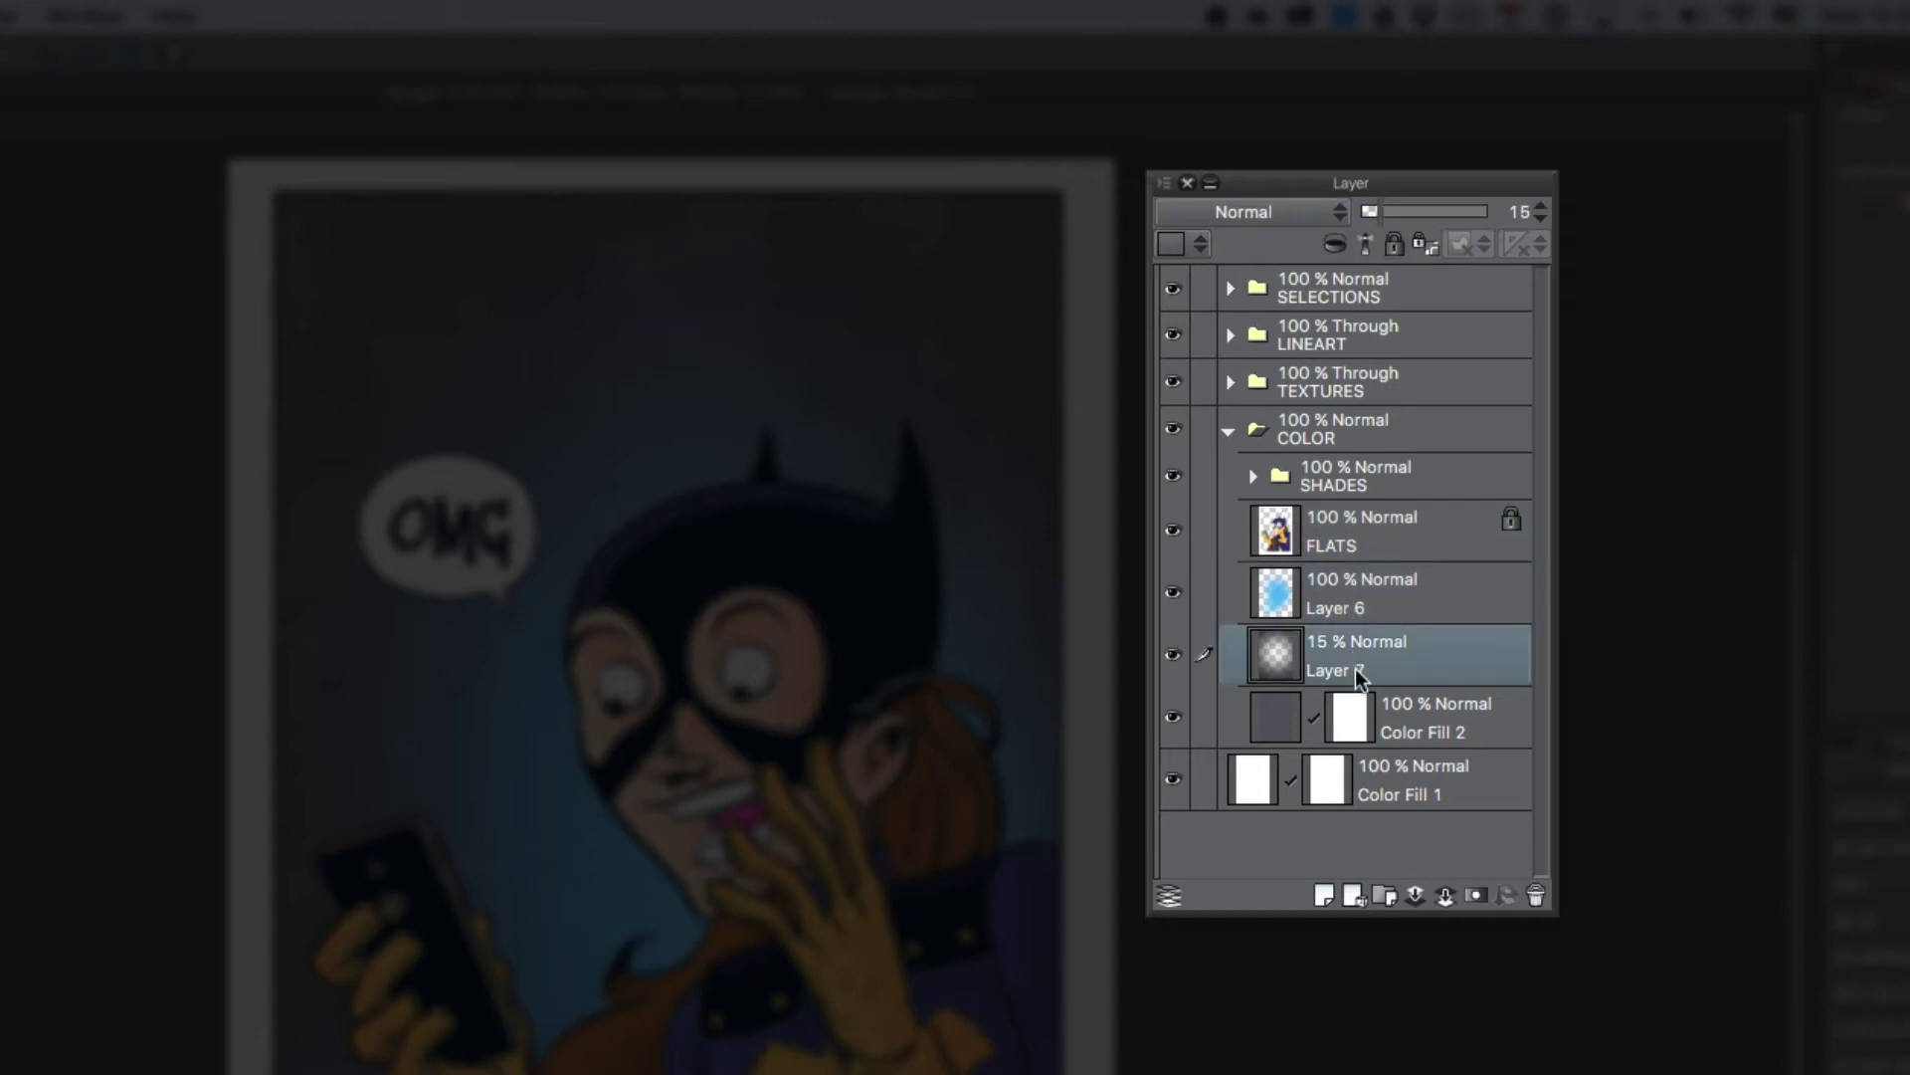
click(1277, 705)
click(1328, 534)
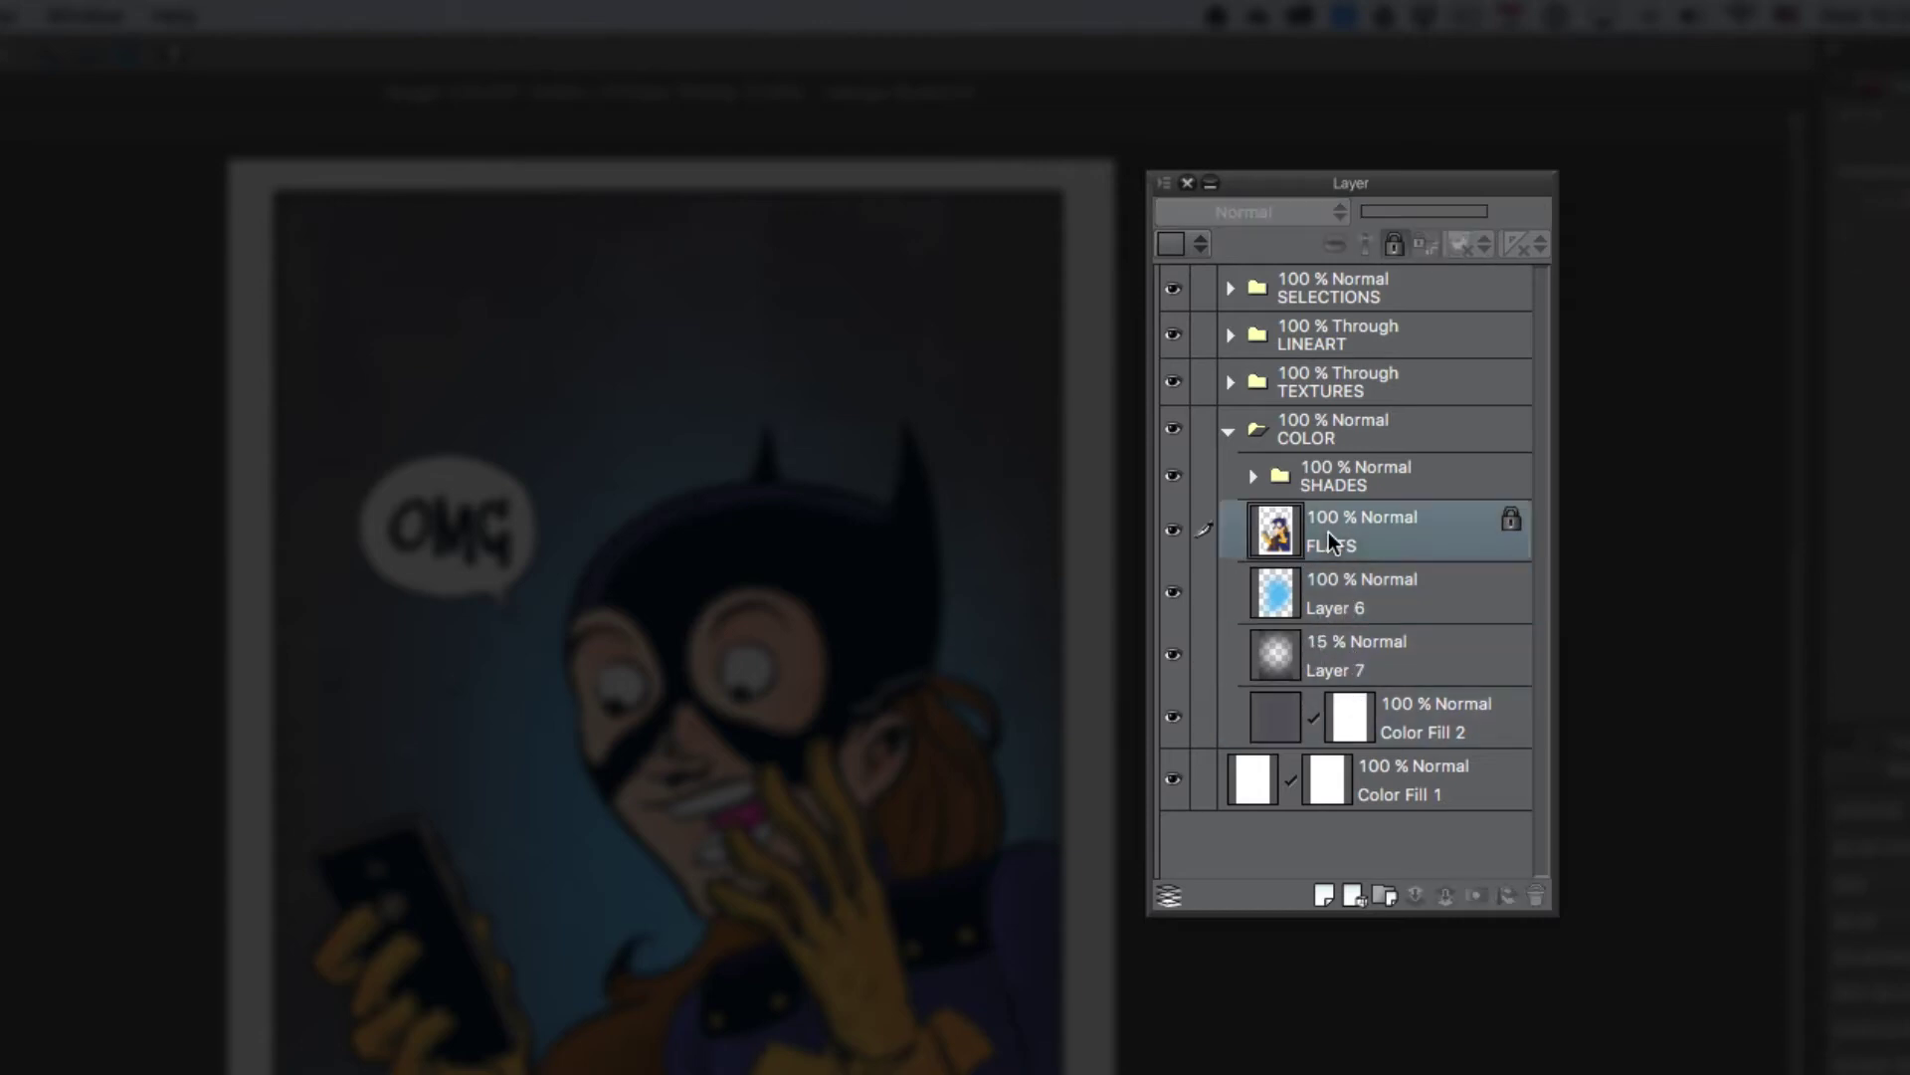
click(1278, 472)
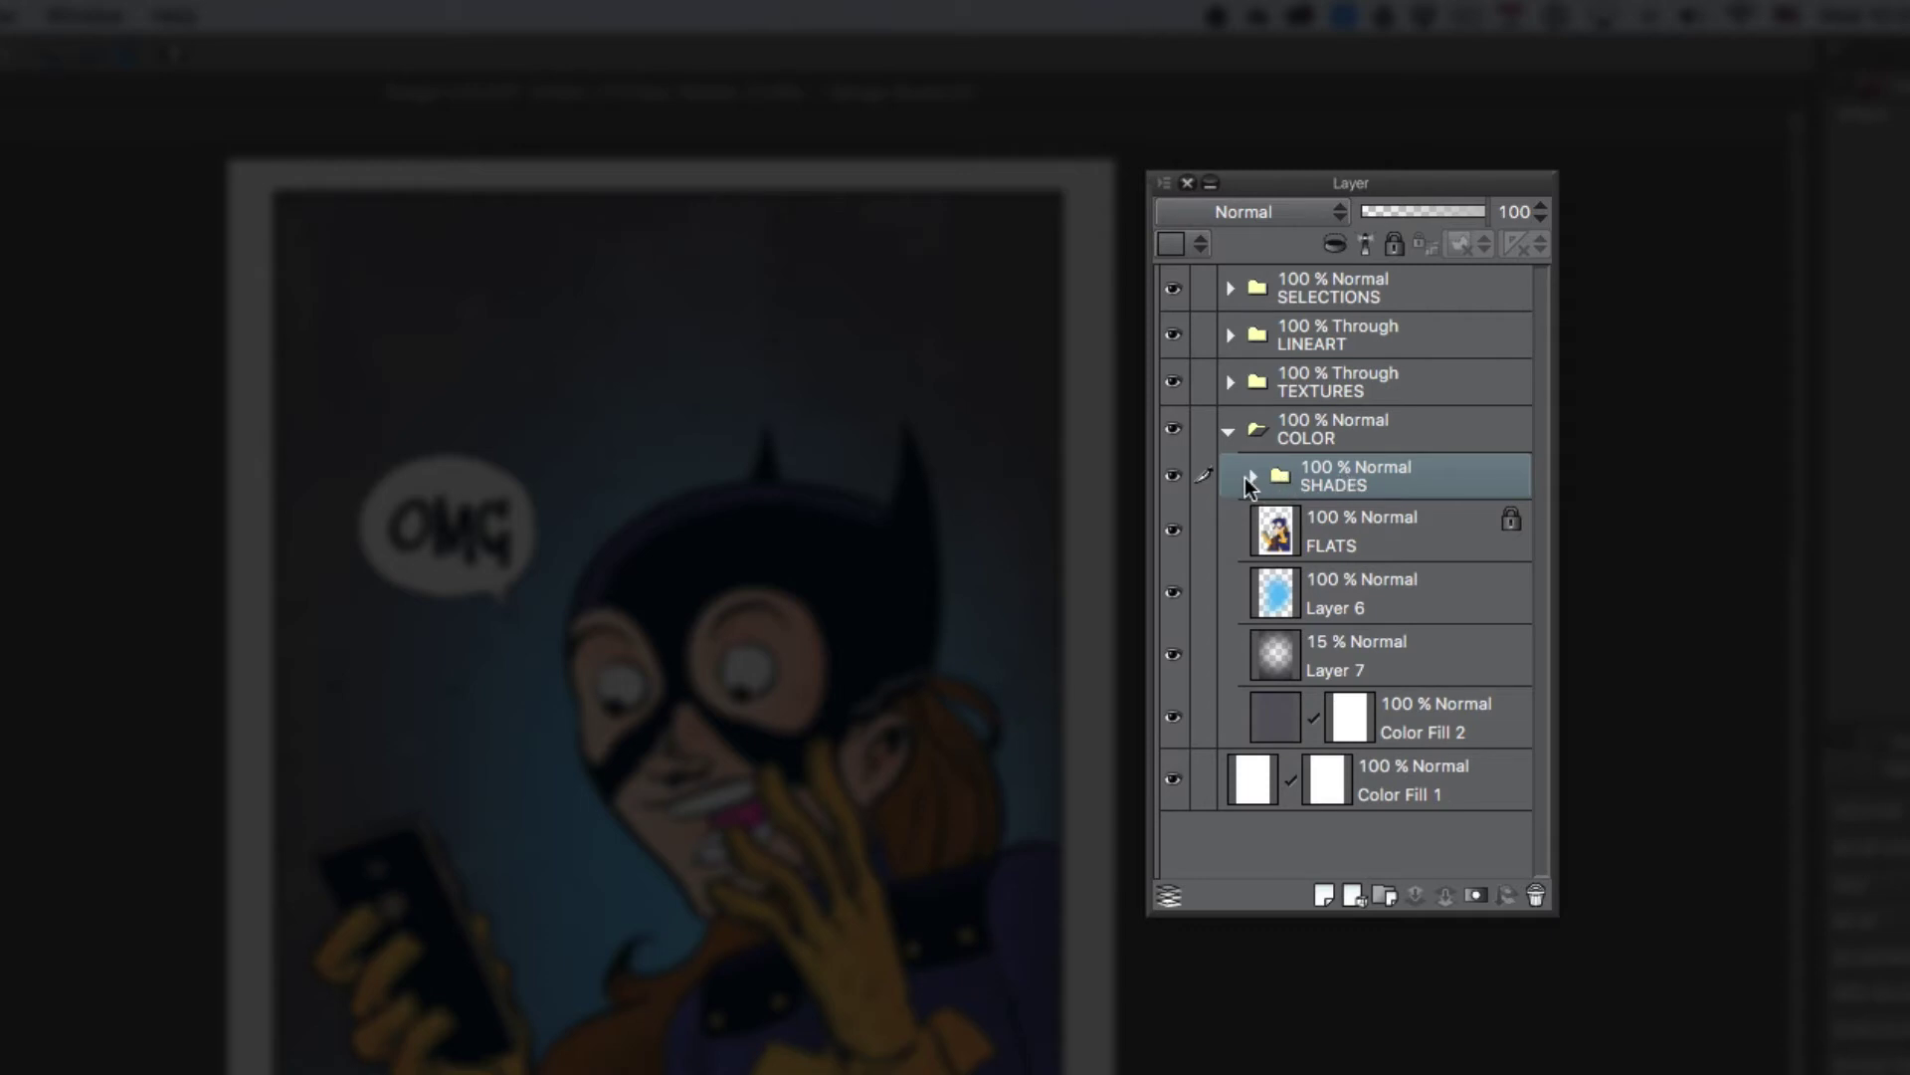
Step: Hide the SHADES folder, FLATS, Layer 6, Layer 7 and Color Fill 2 one after another to view the bare line art
click(1172, 480)
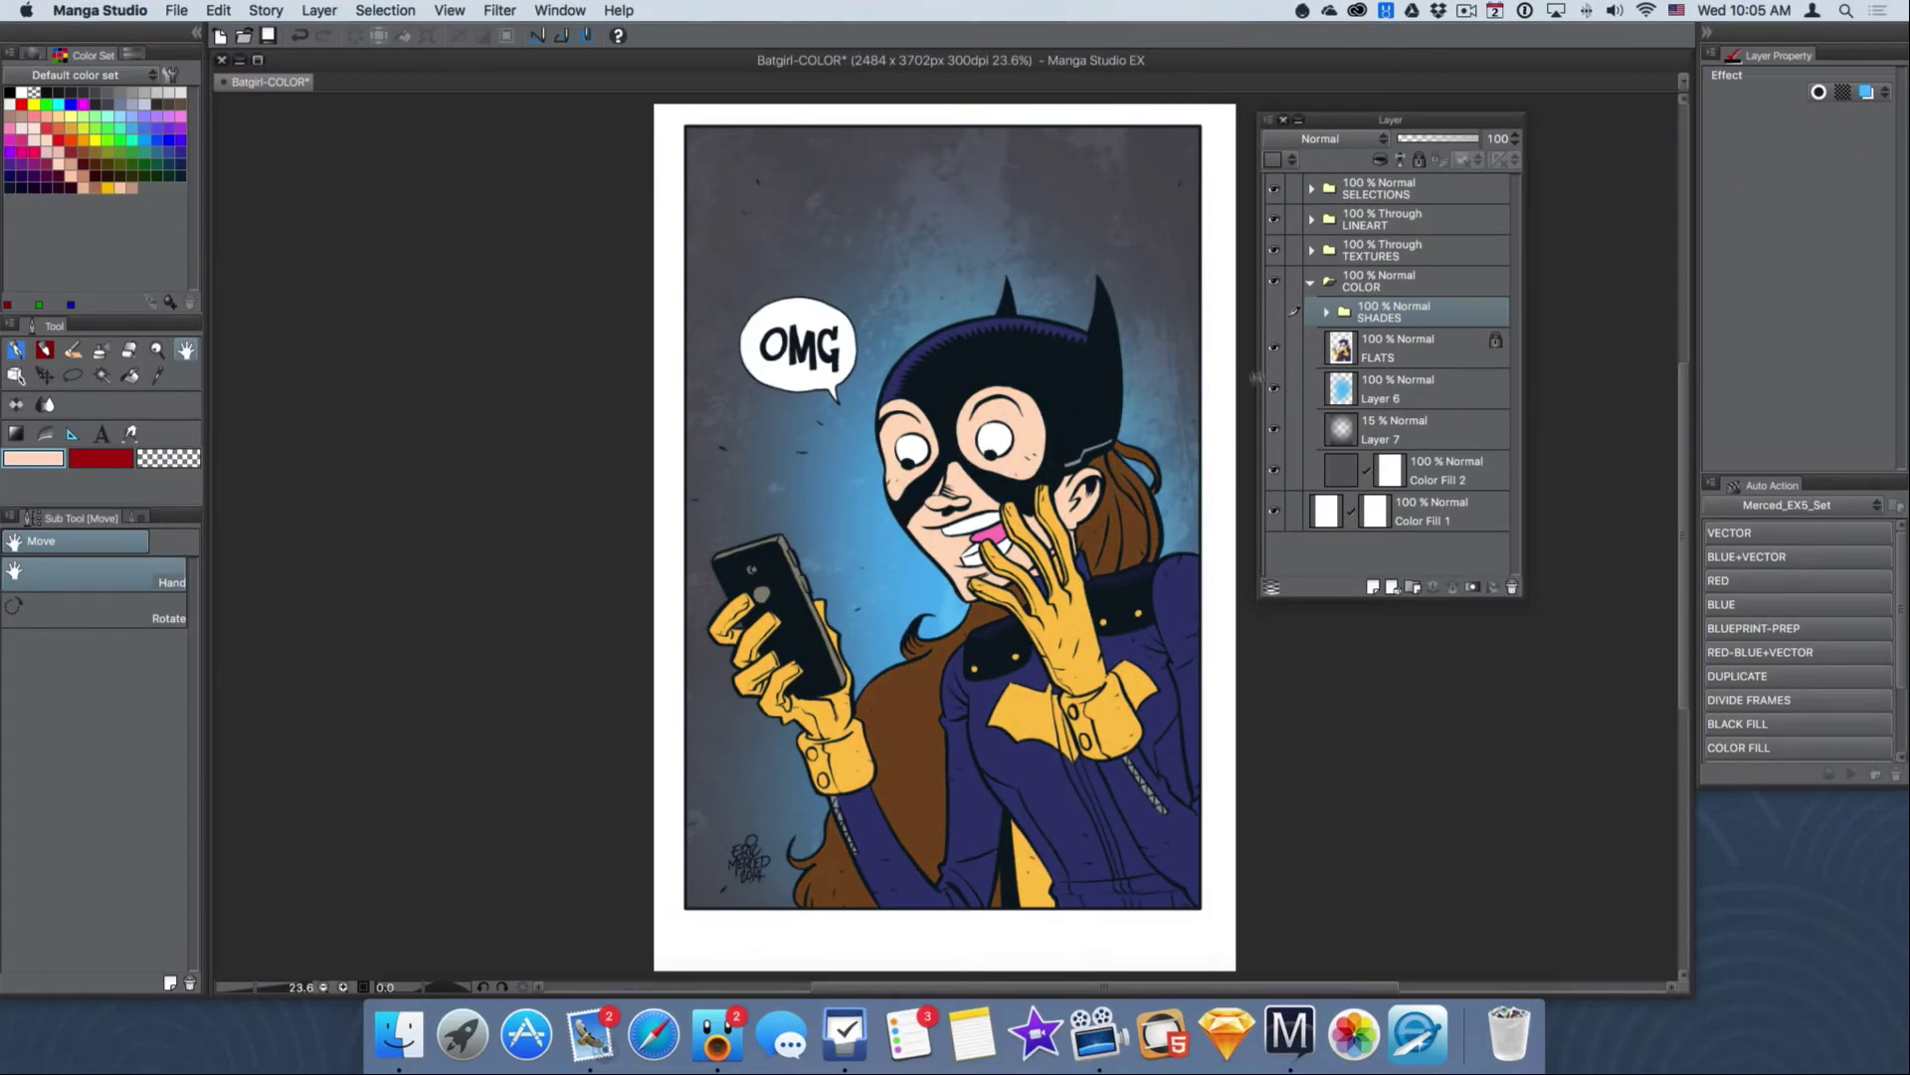
click(1274, 314)
click(1275, 314)
click(1275, 315)
click(1275, 315)
click(1275, 352)
click(1275, 390)
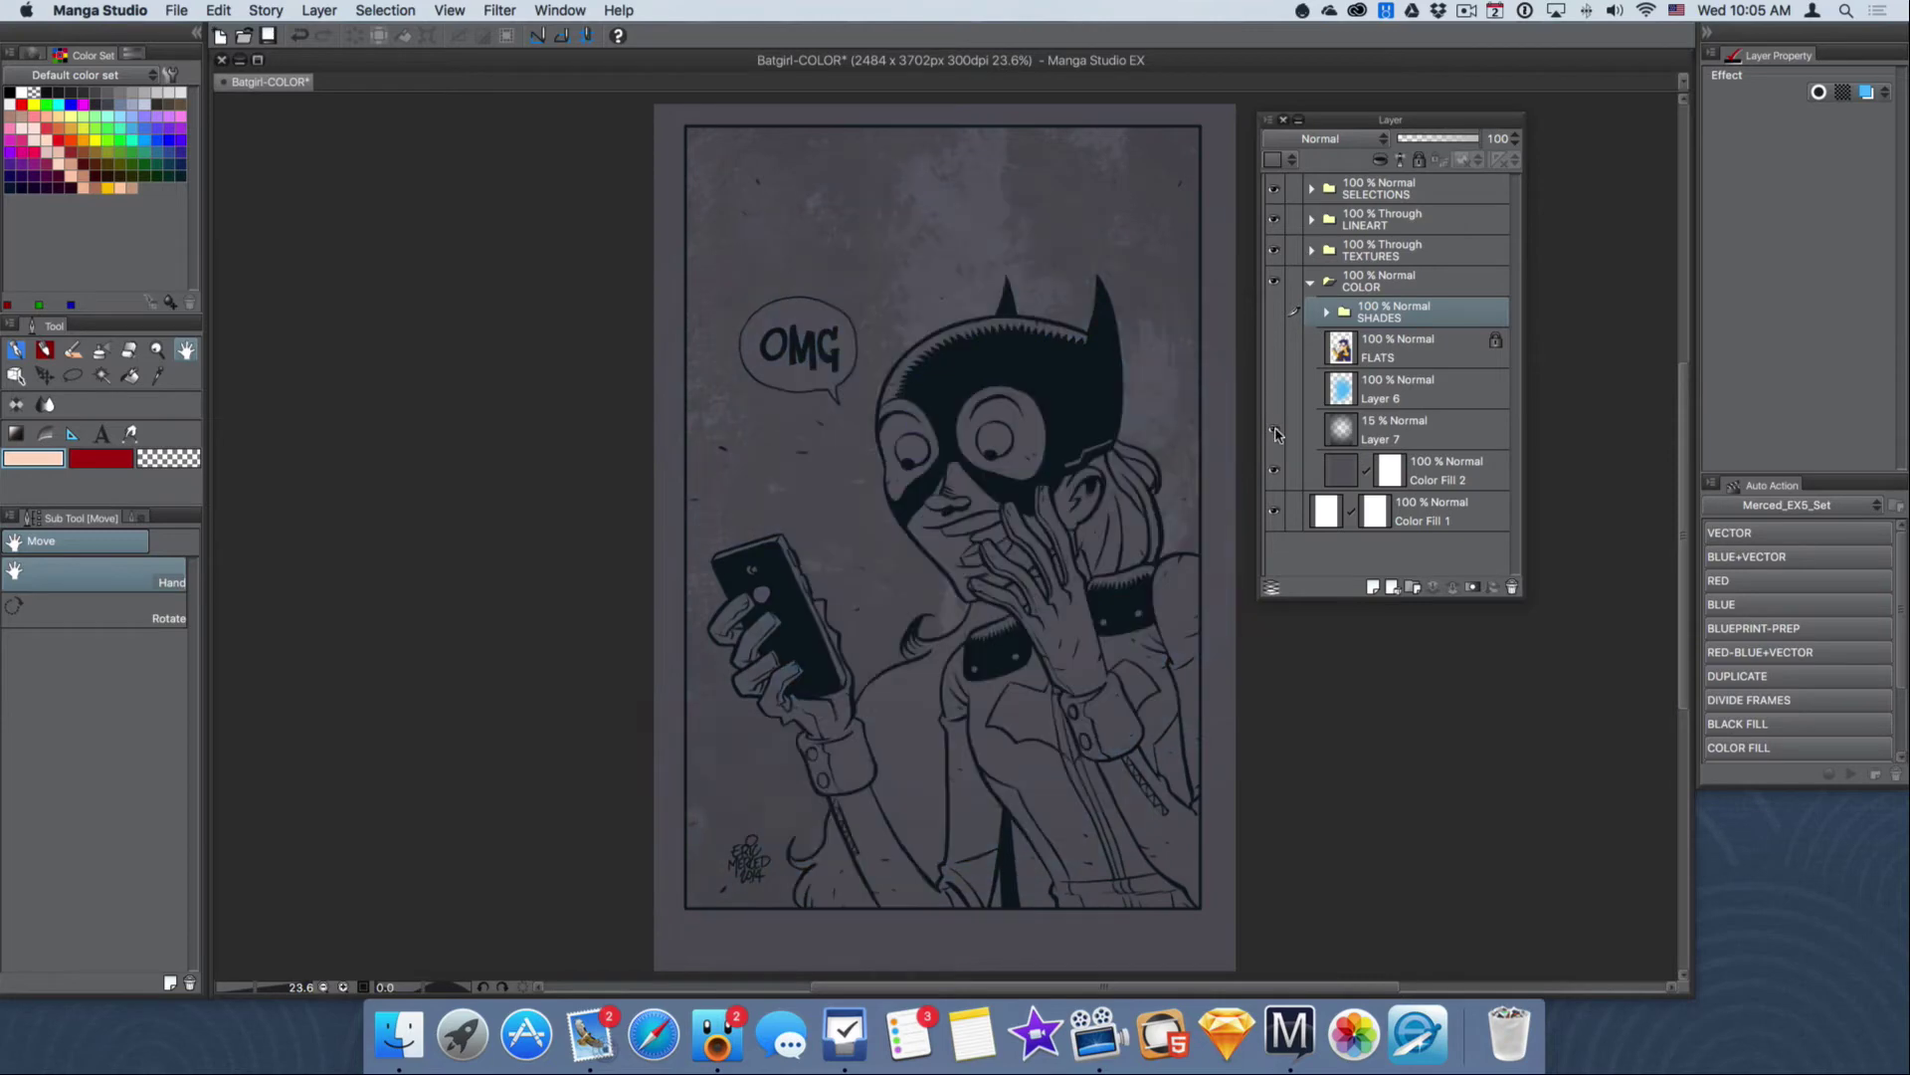
click(1274, 470)
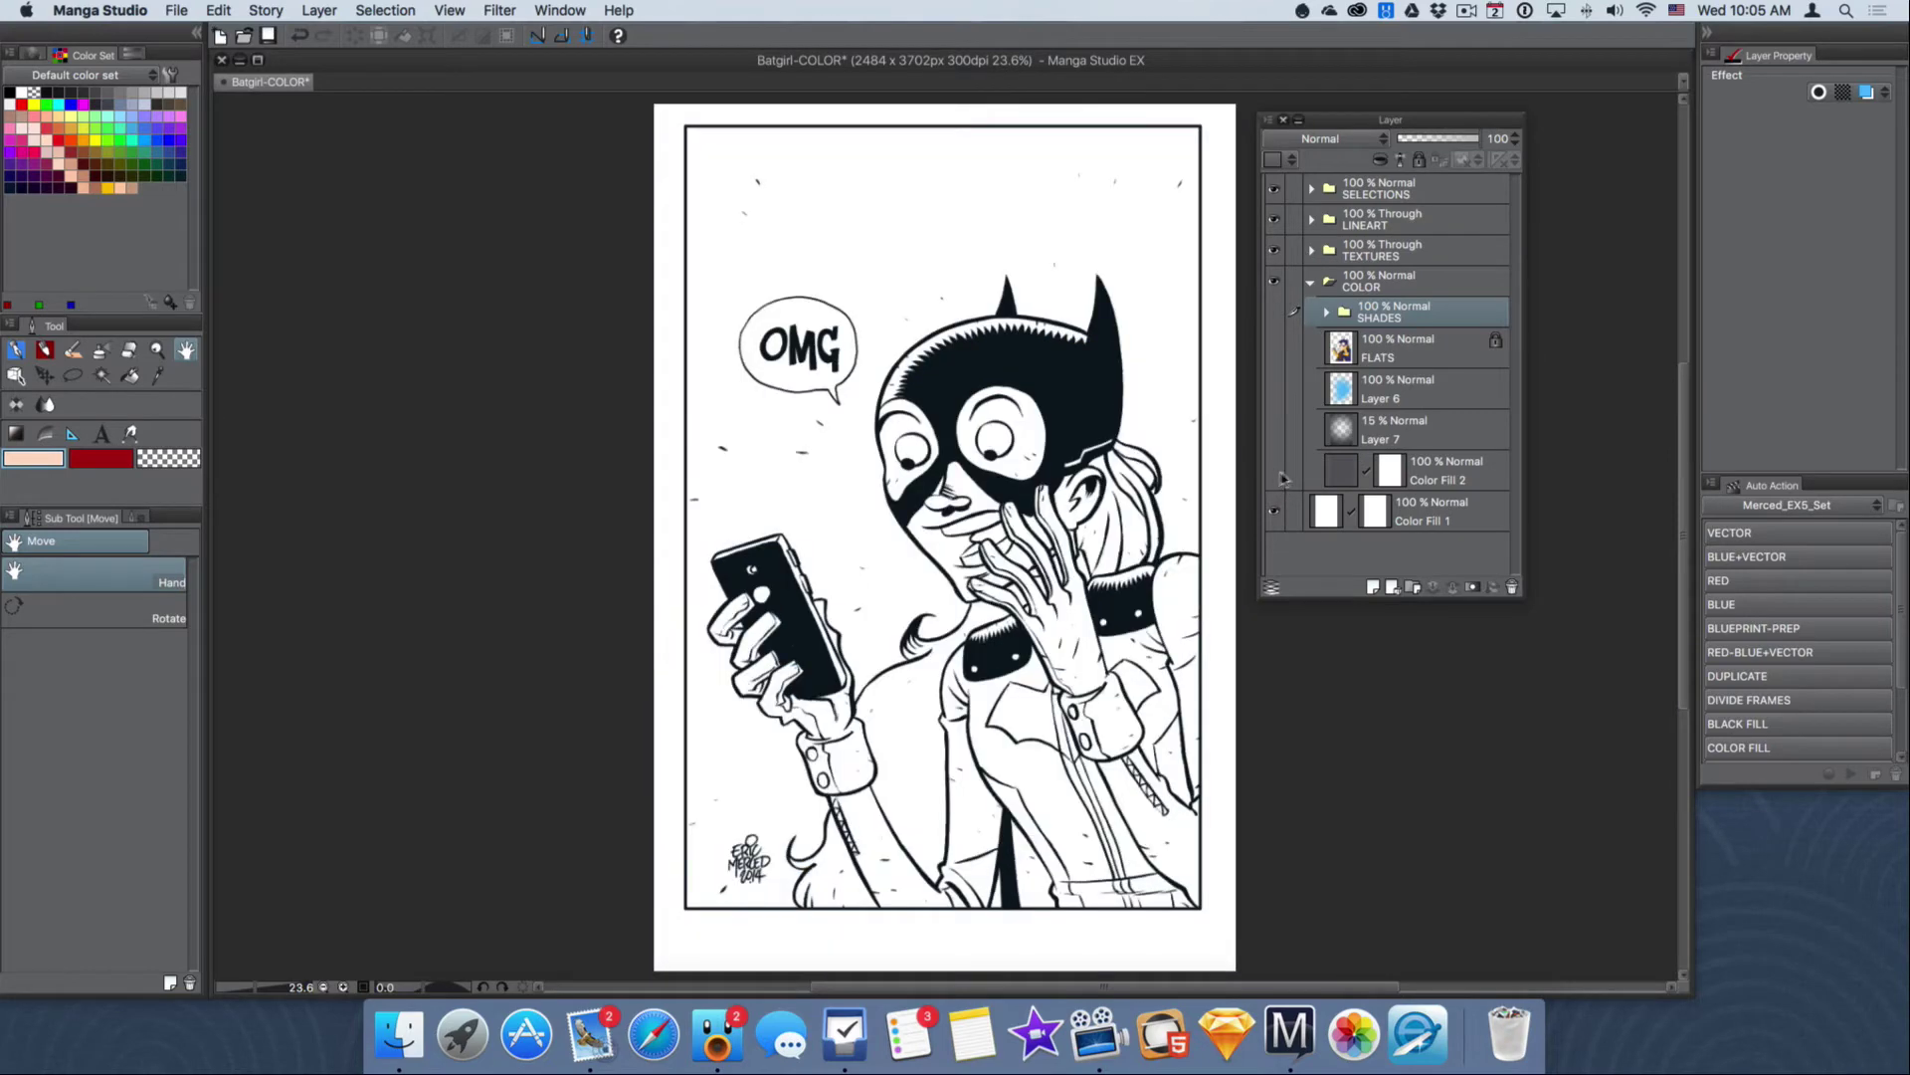
Step: Show Color Fill 2, Layer 7, Layer 6, FLATS and the SHADES folder again, building the colors from the bottom up
click(1275, 473)
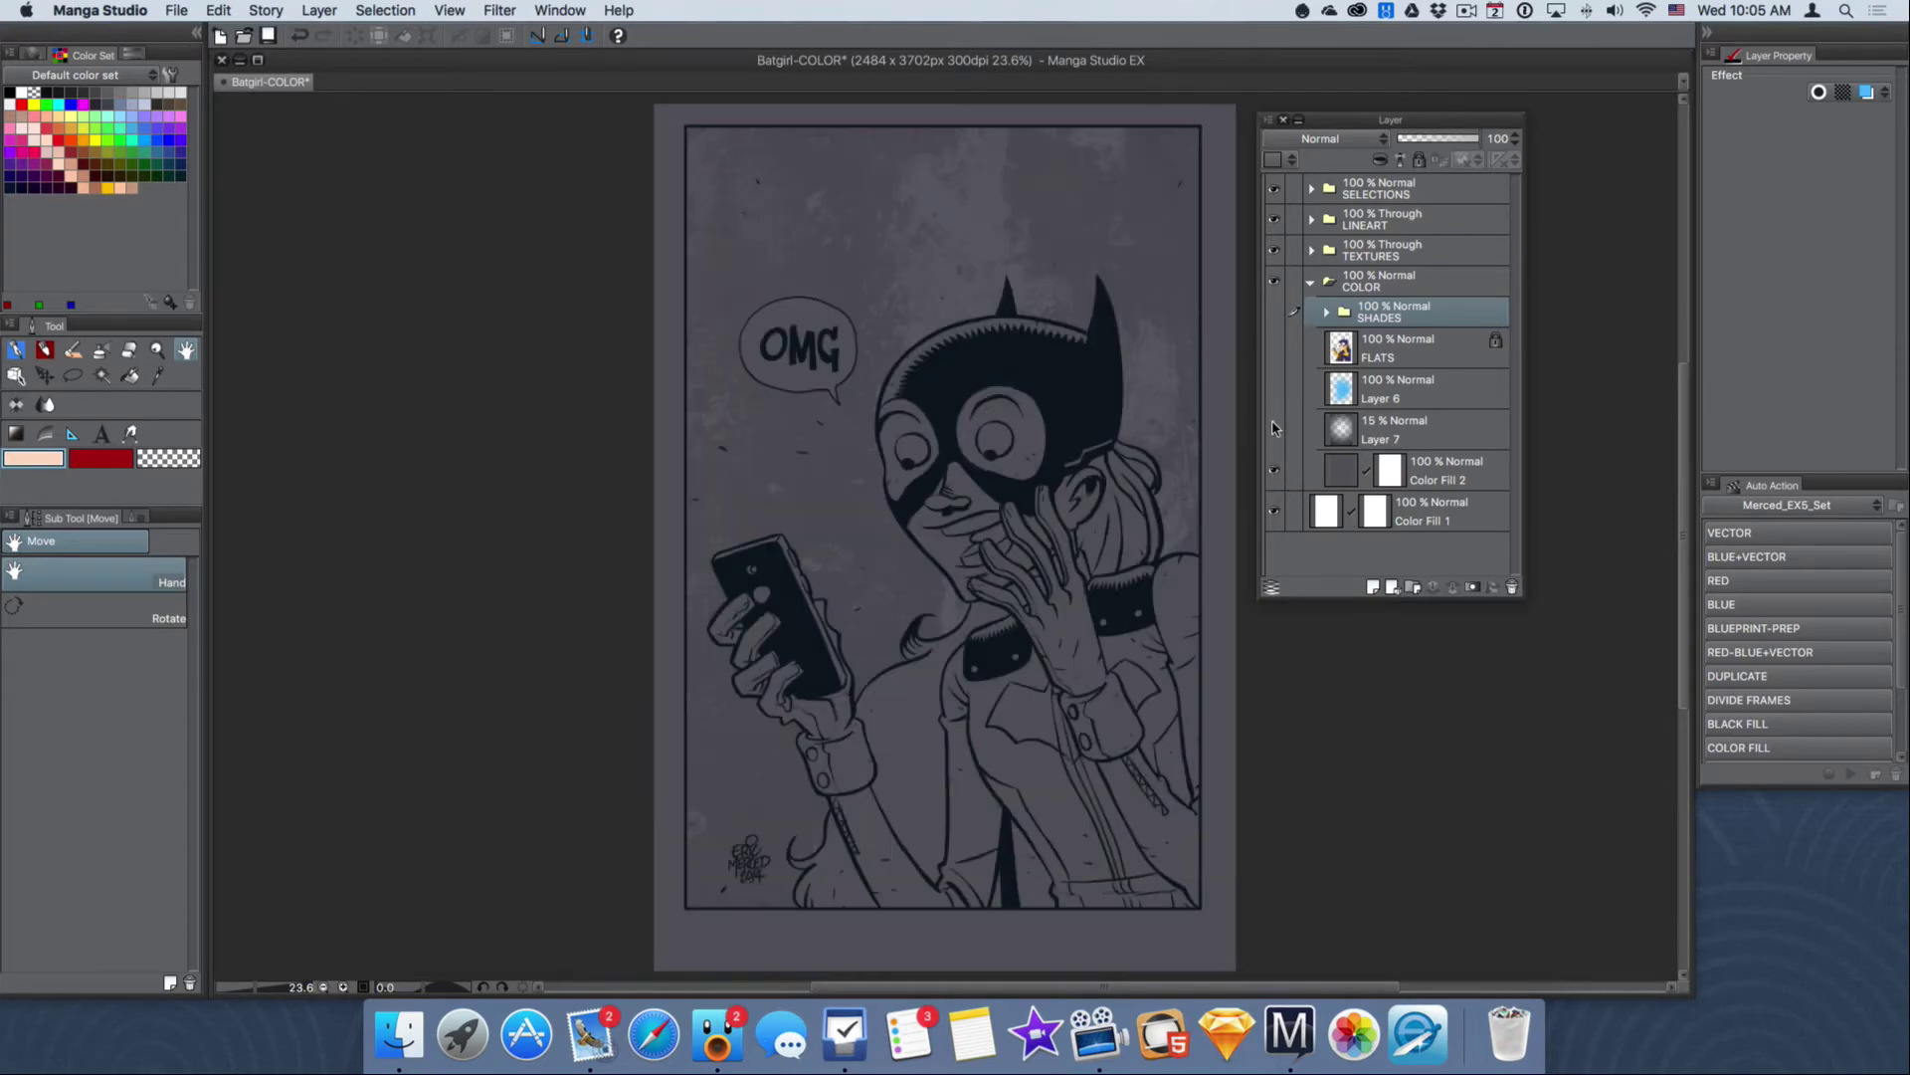
click(1274, 429)
click(1272, 388)
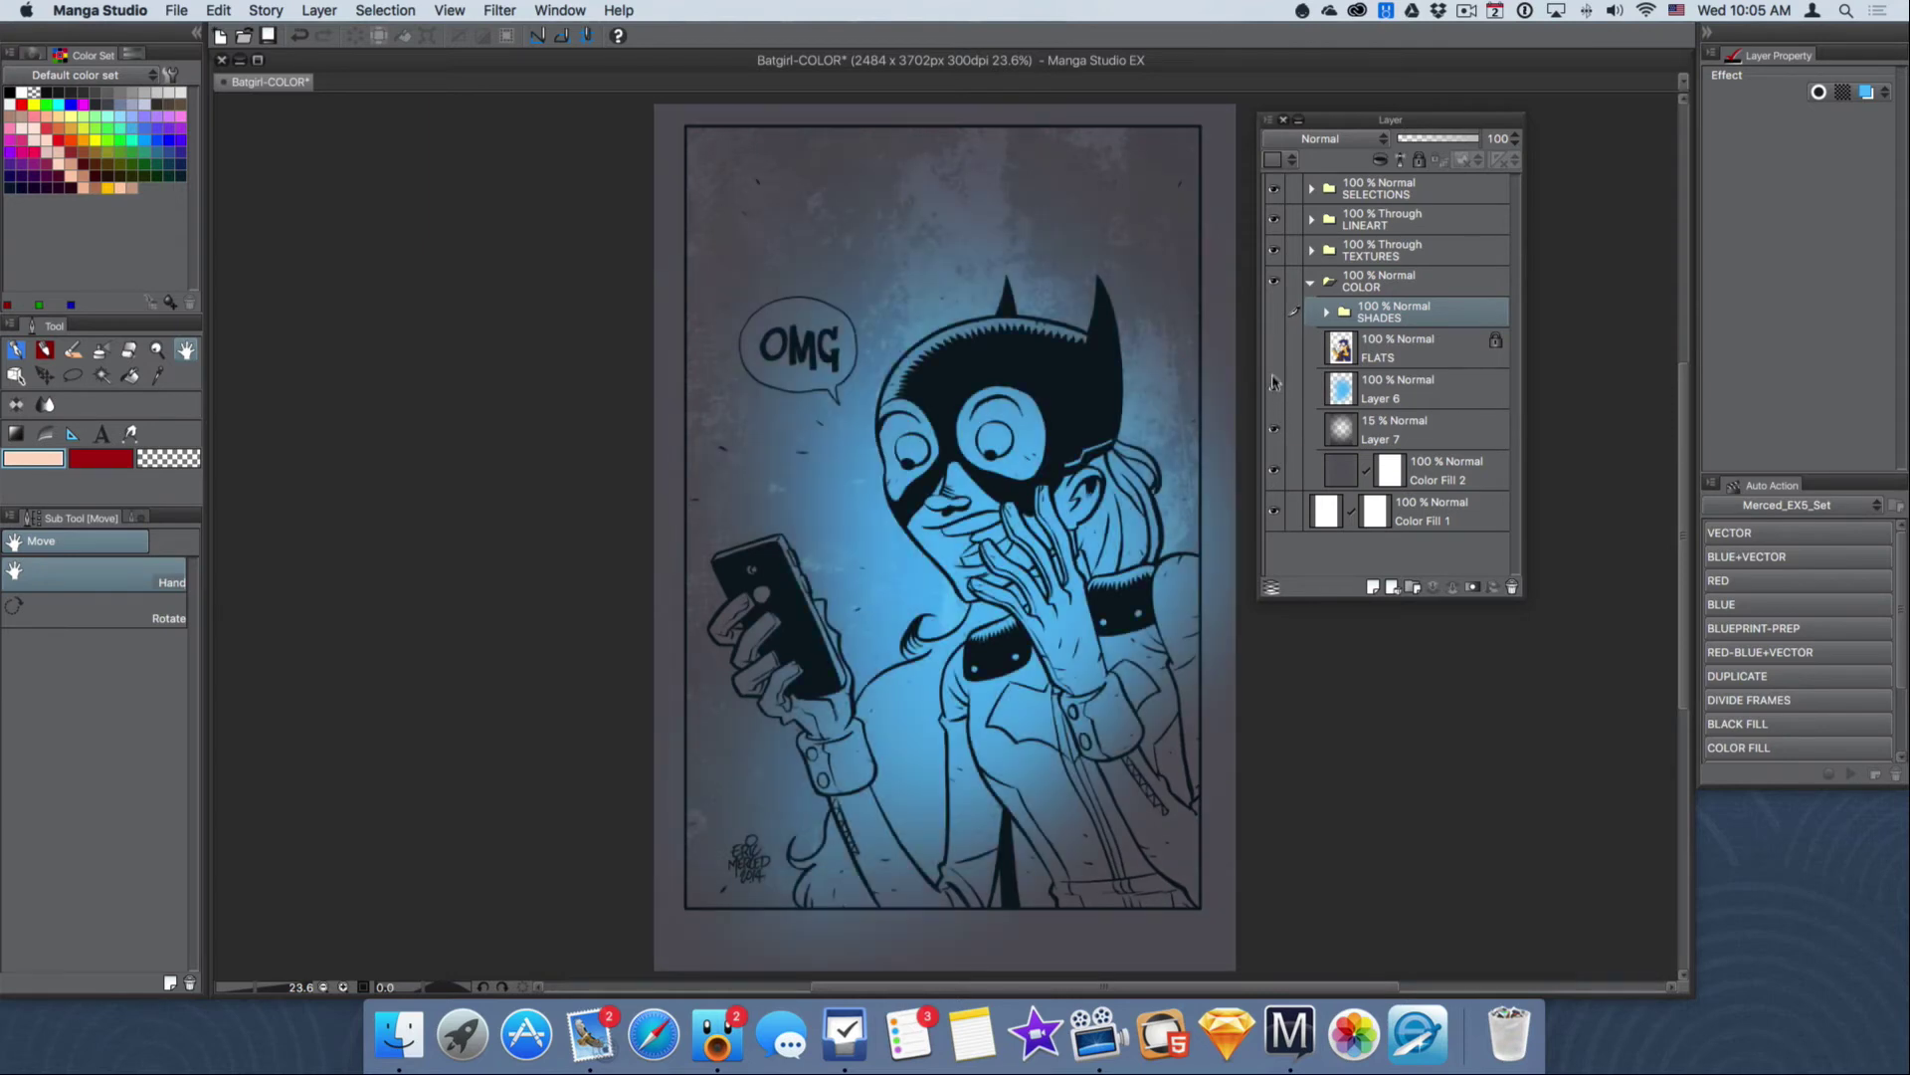
click(1275, 348)
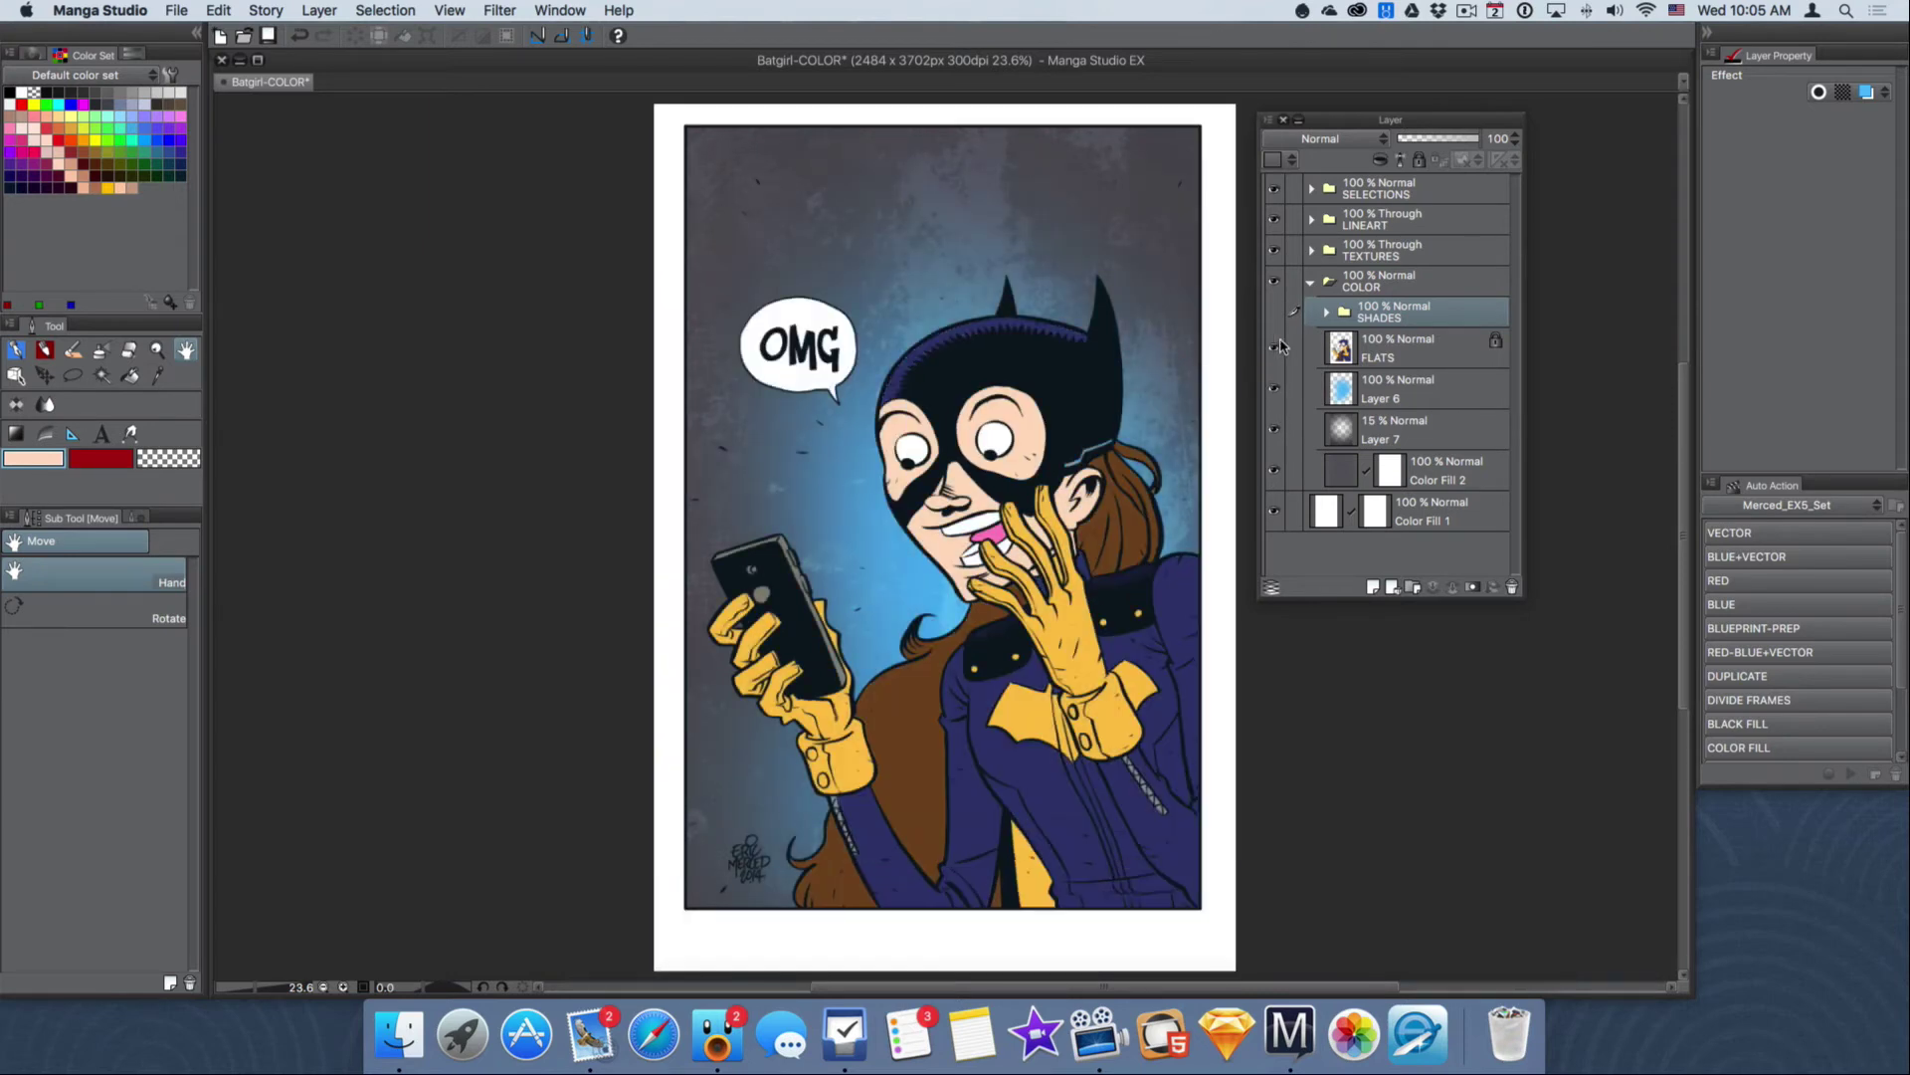
click(1357, 350)
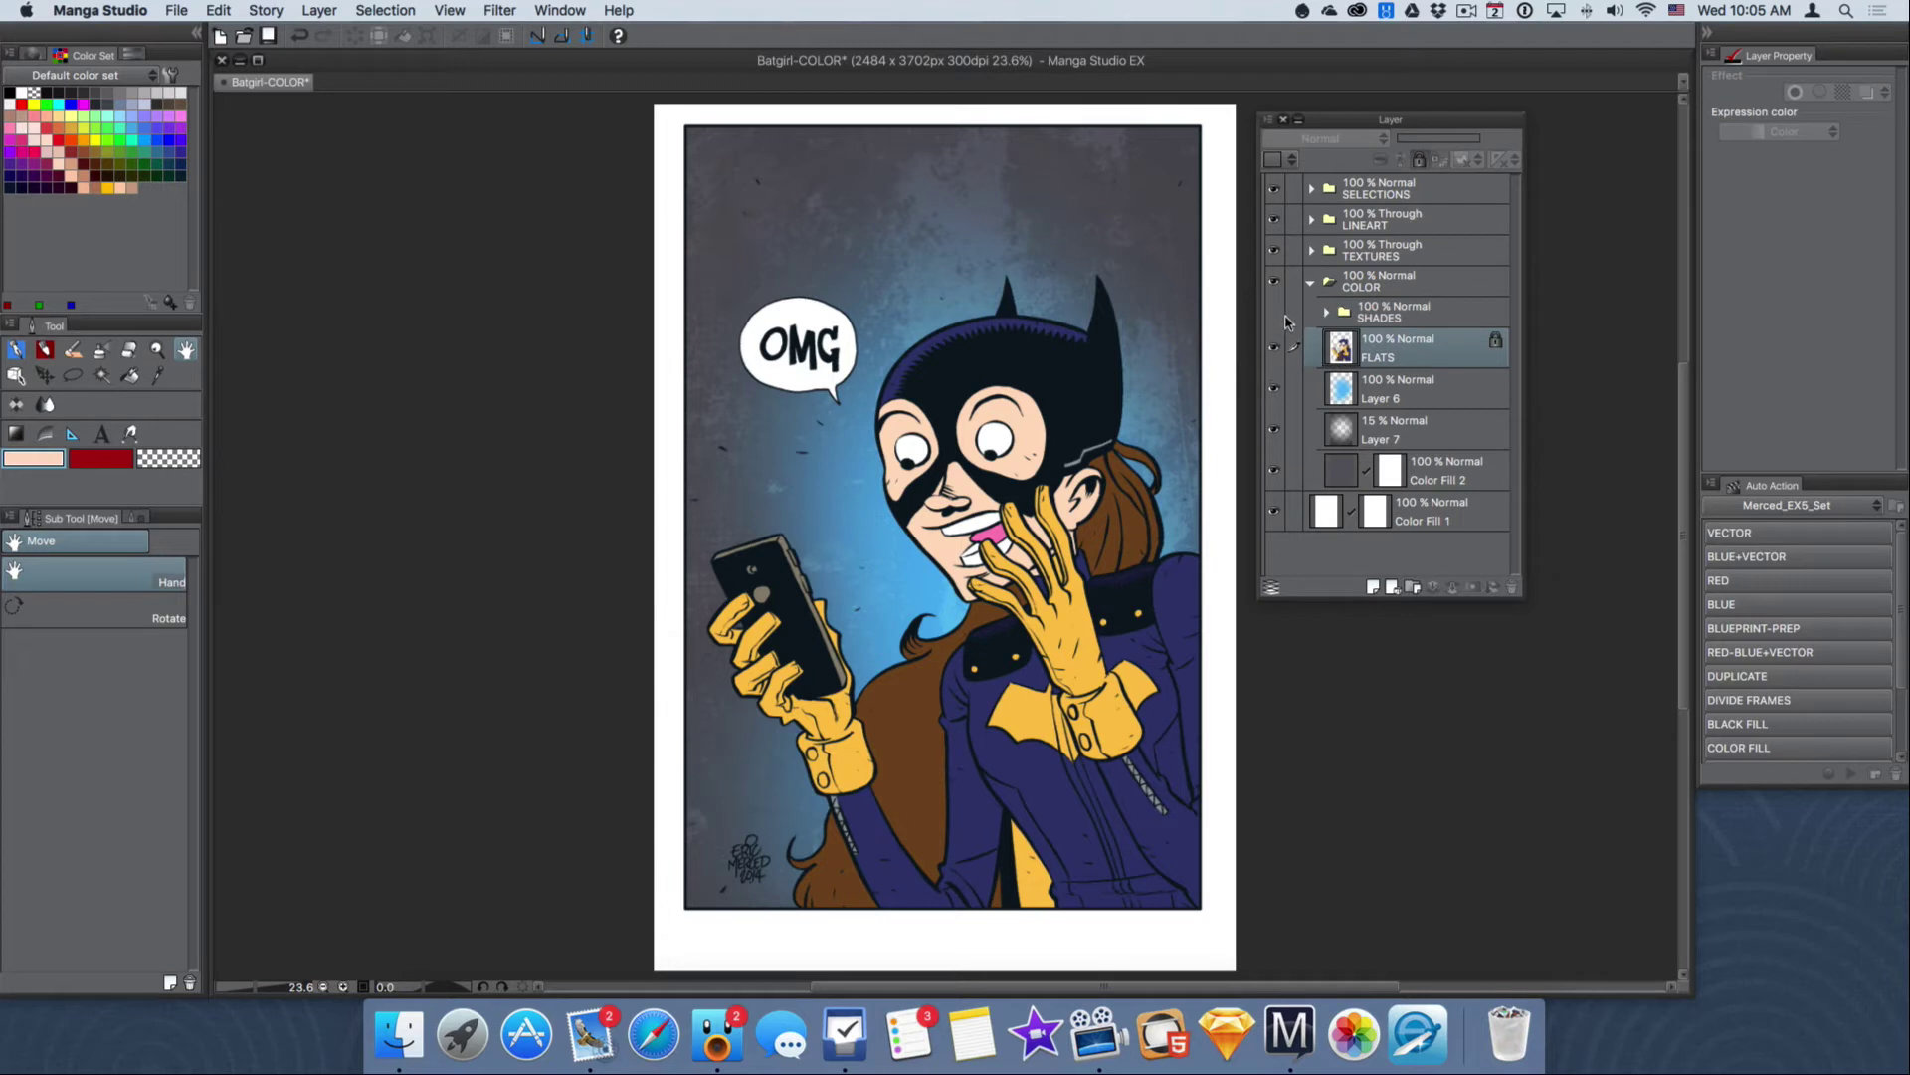
click(1275, 316)
Step: Collapse the COLOR folder and switch its visibility off and back on to compare the artwork with and without color
click(1310, 282)
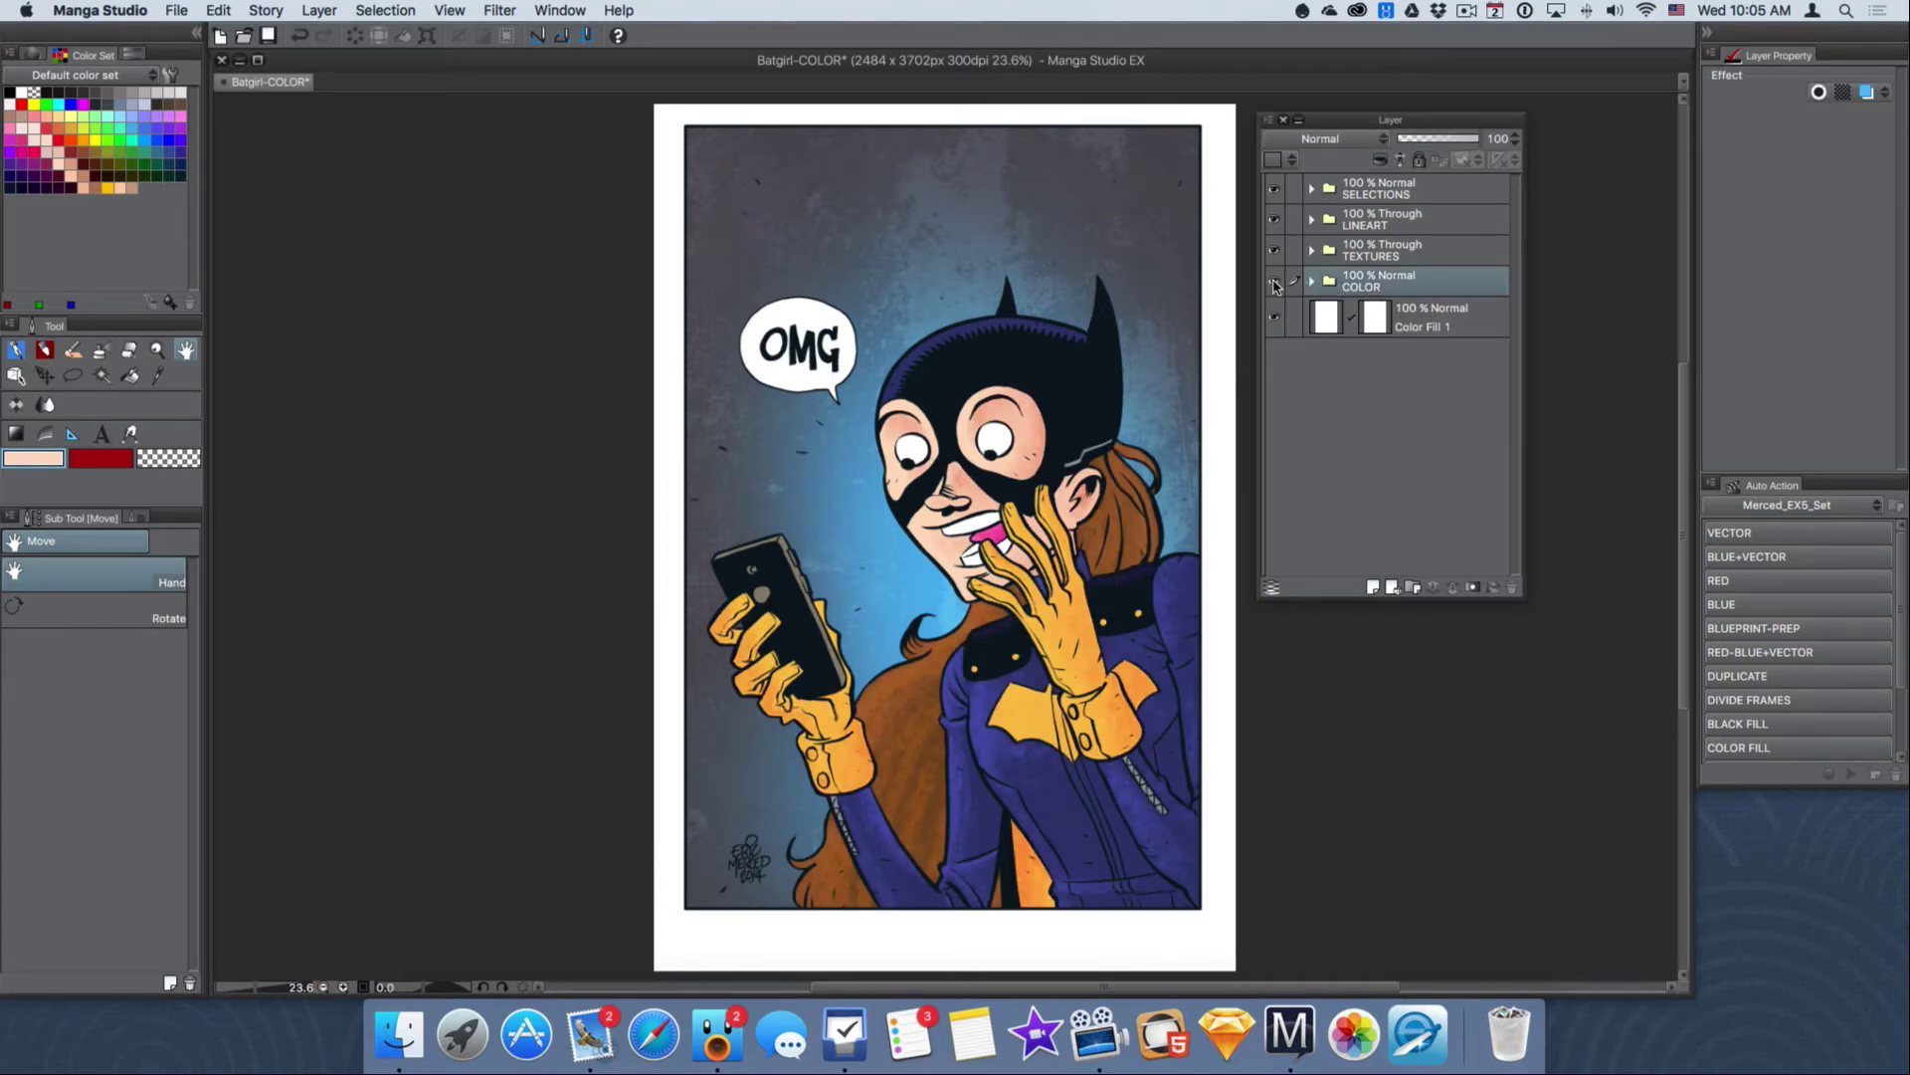
click(1275, 284)
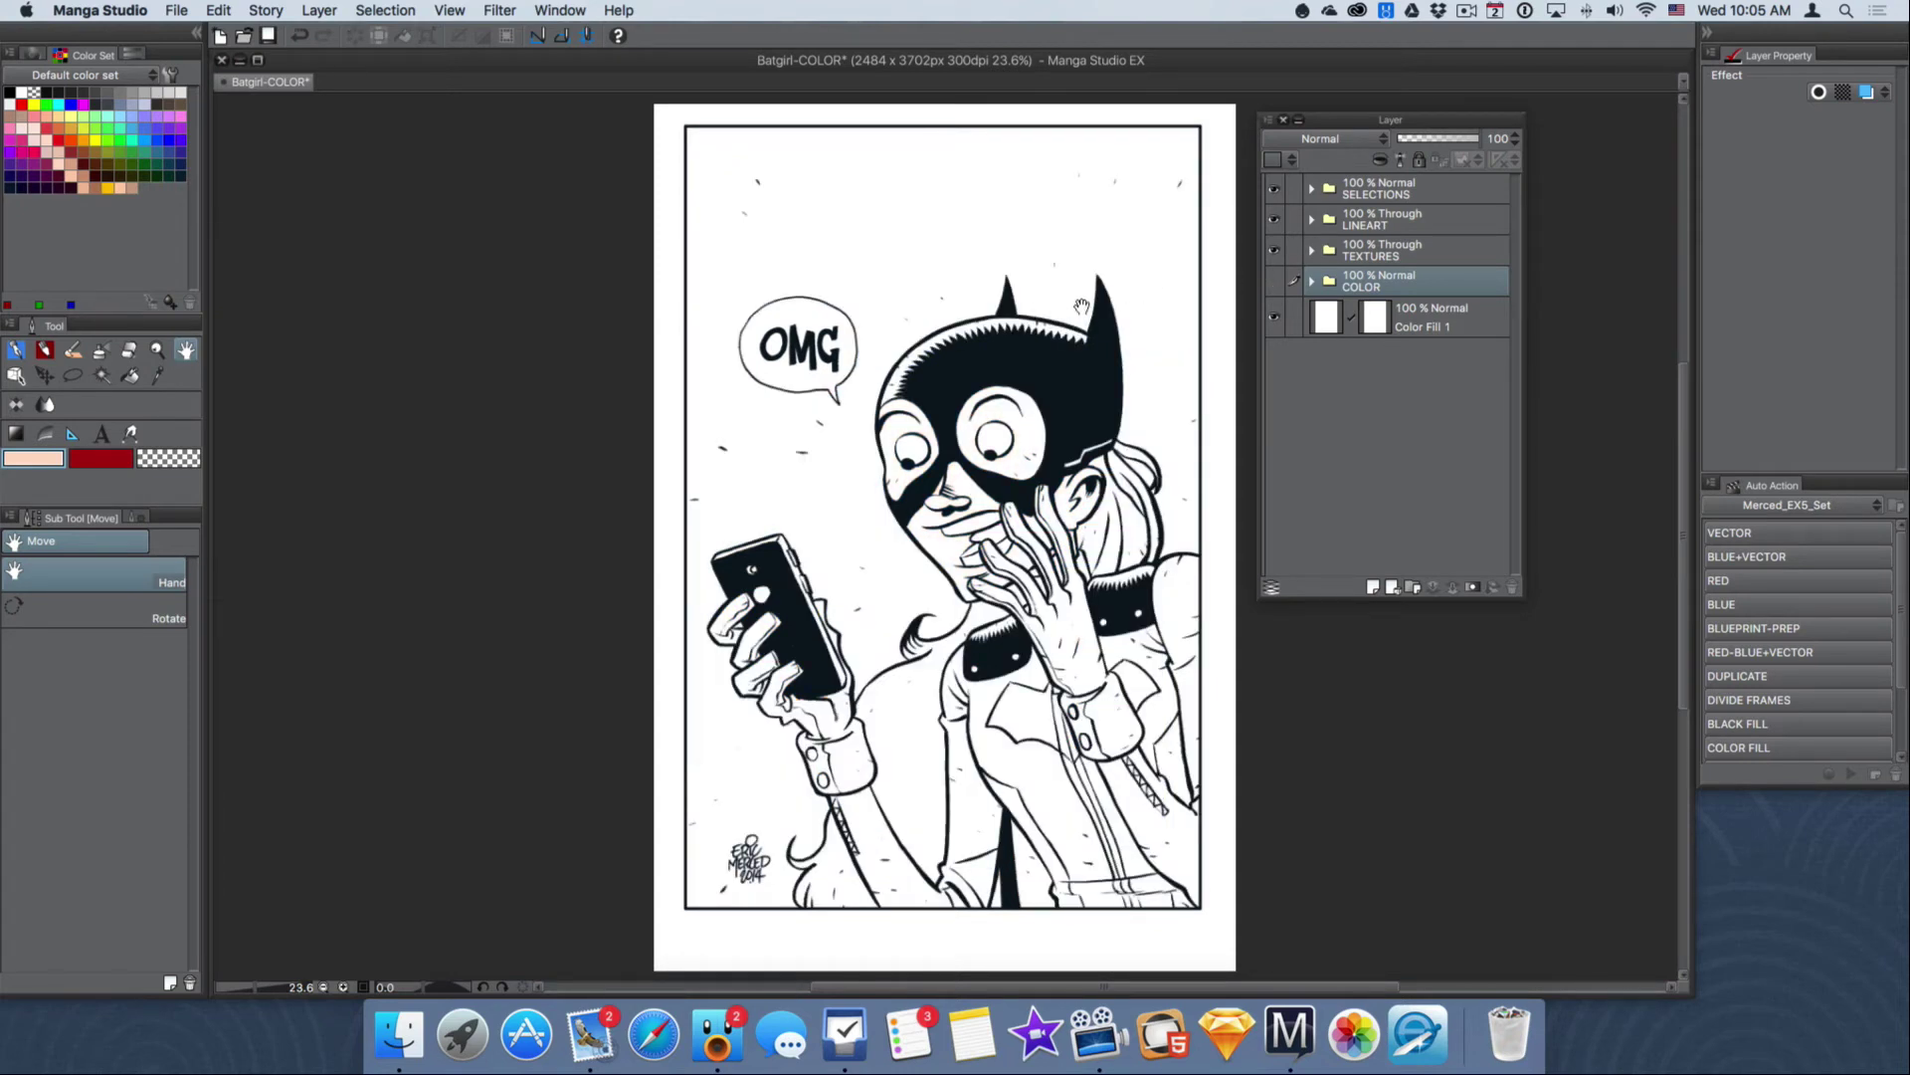
click(1275, 282)
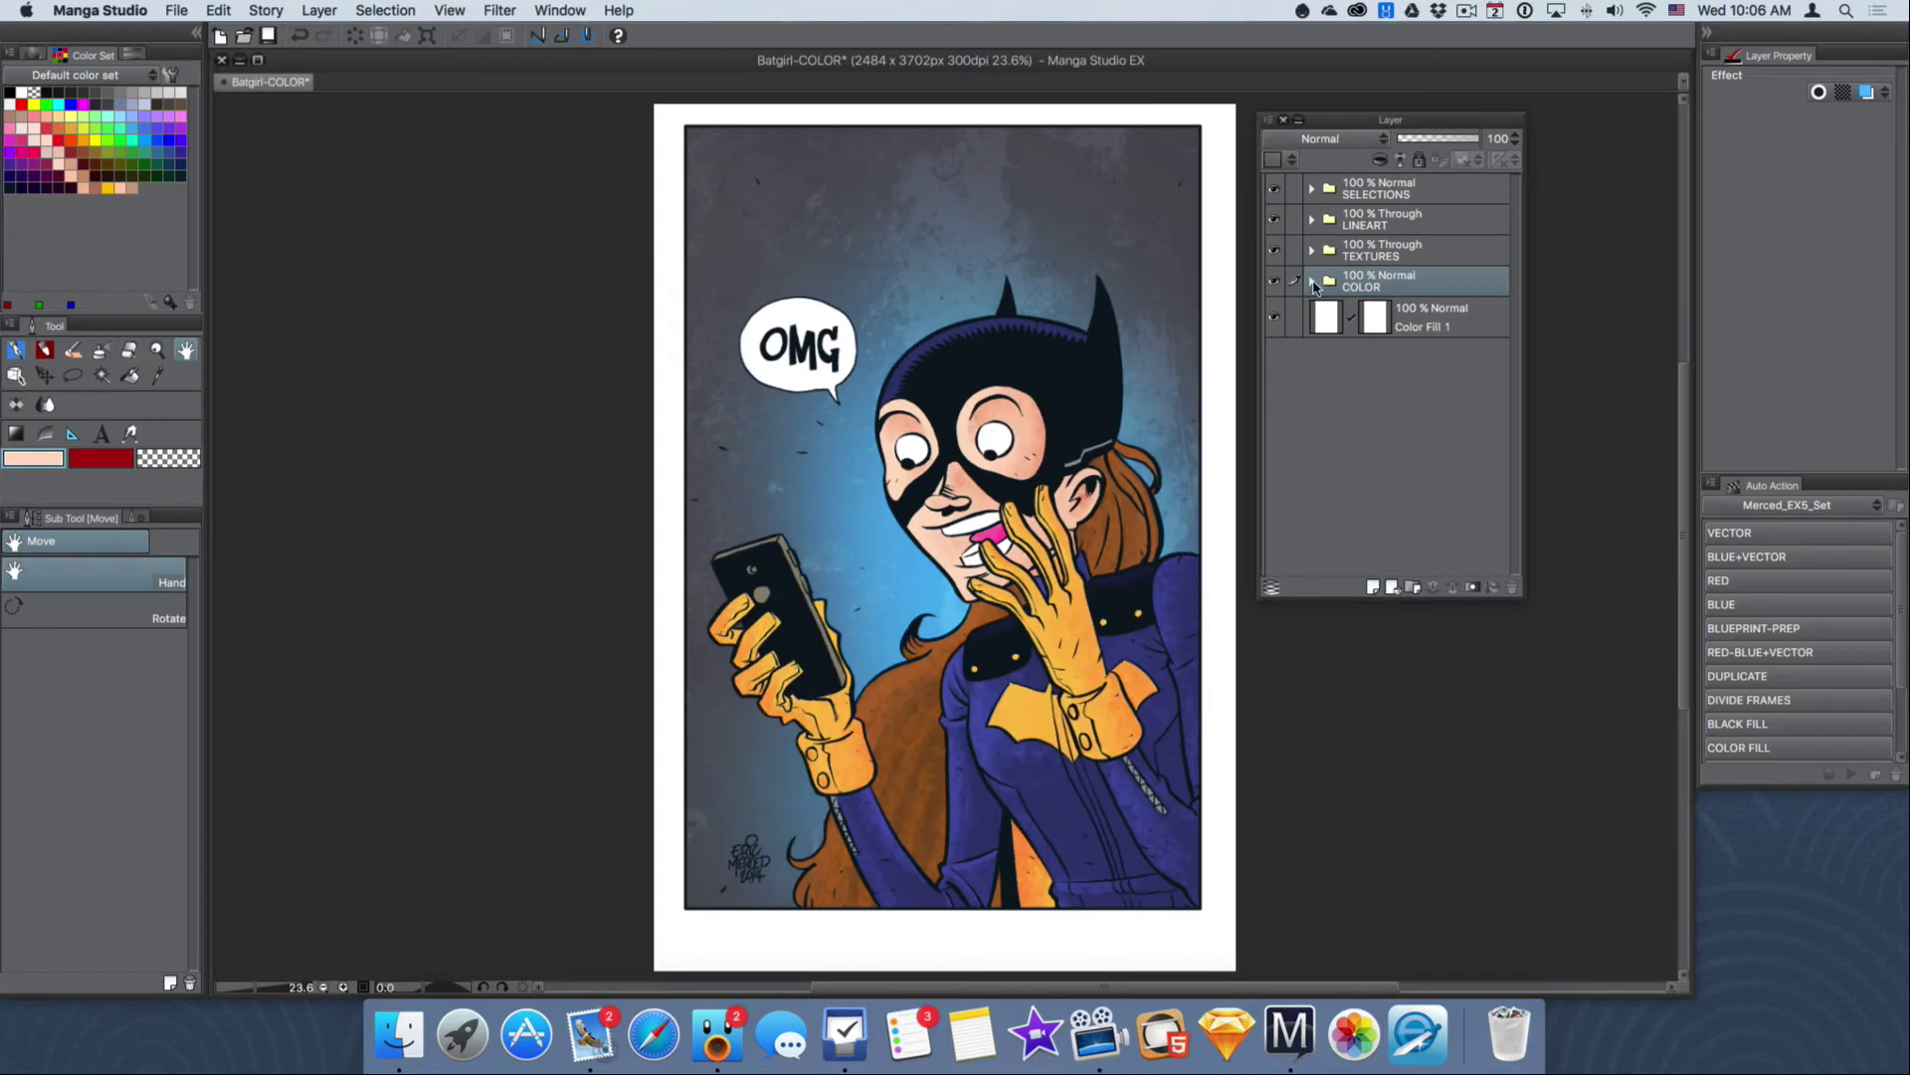
Step: Expand the COLOR, TEXTURES, LINEART, SELECTIONS and SHADES folders, lengthening the Layer palette until every layer fits
click(1312, 282)
click(1312, 250)
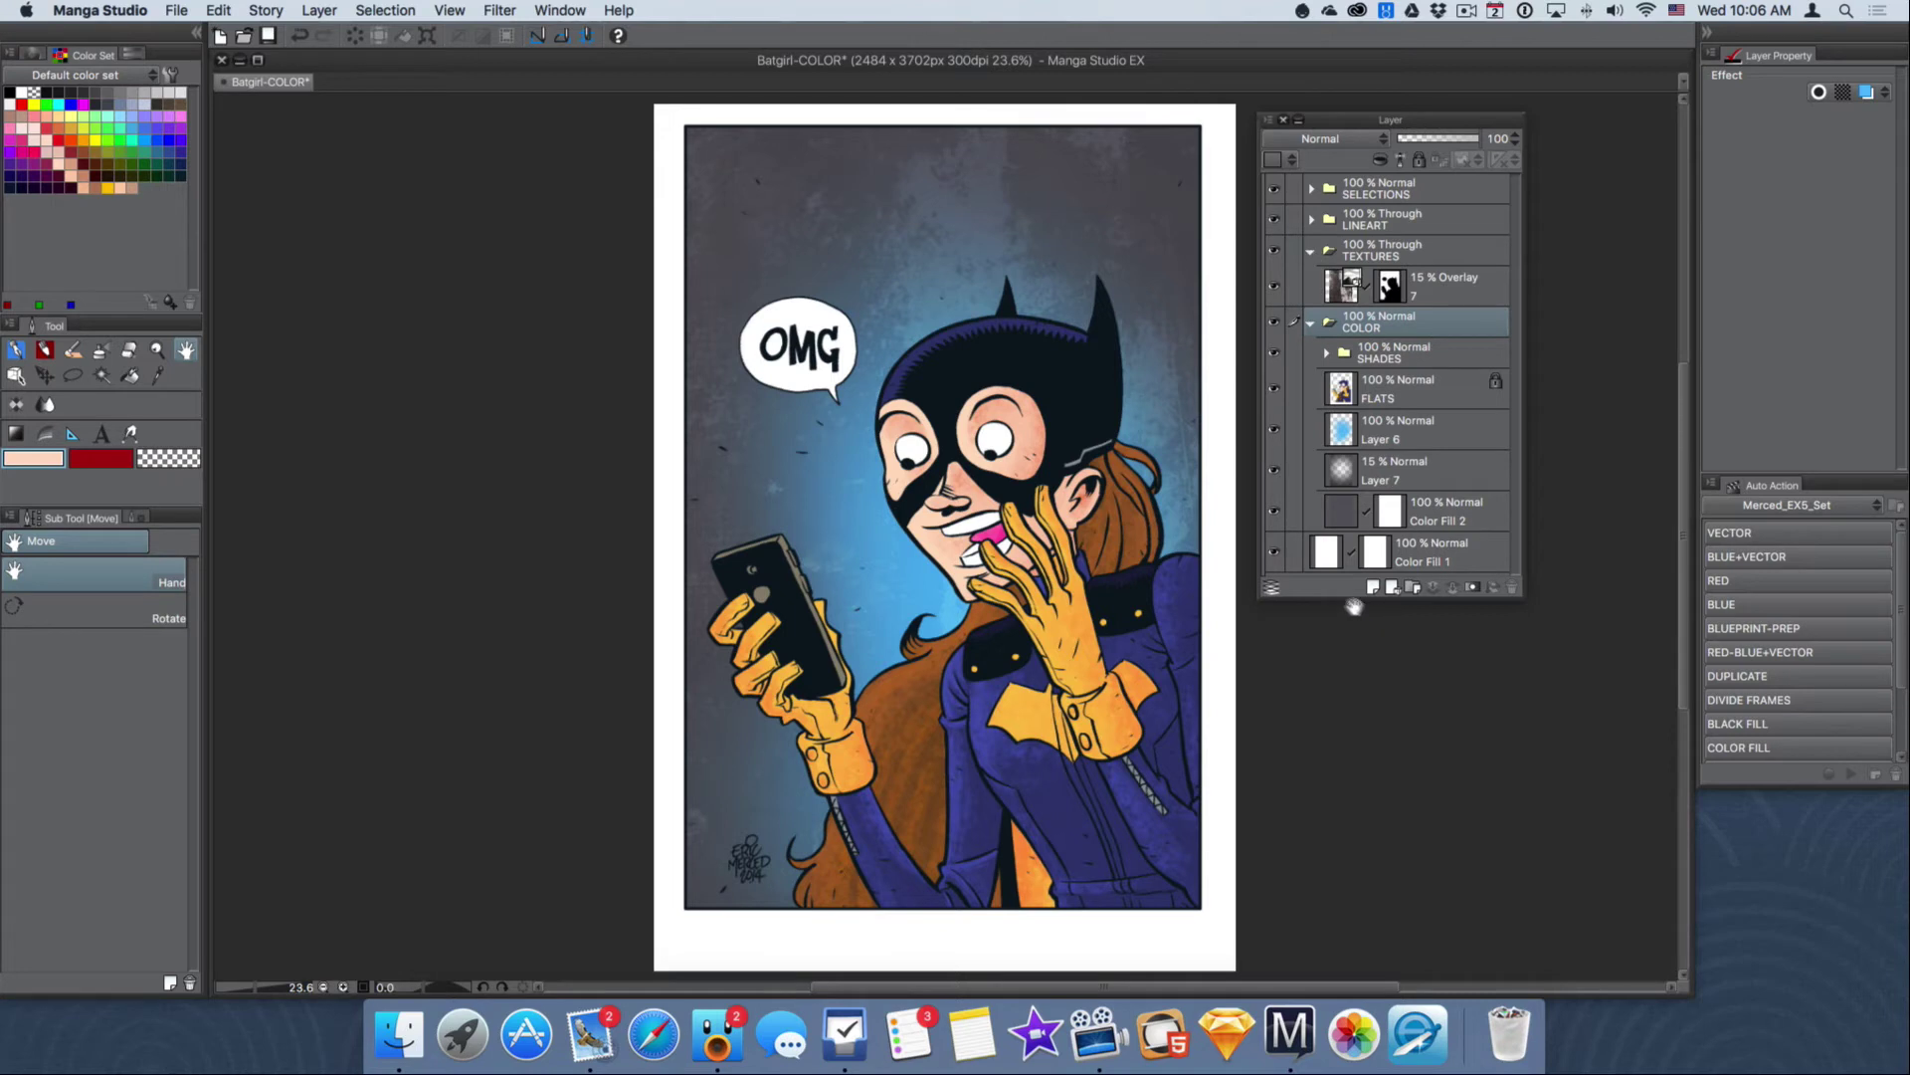
drag(1345, 597, 1343, 688)
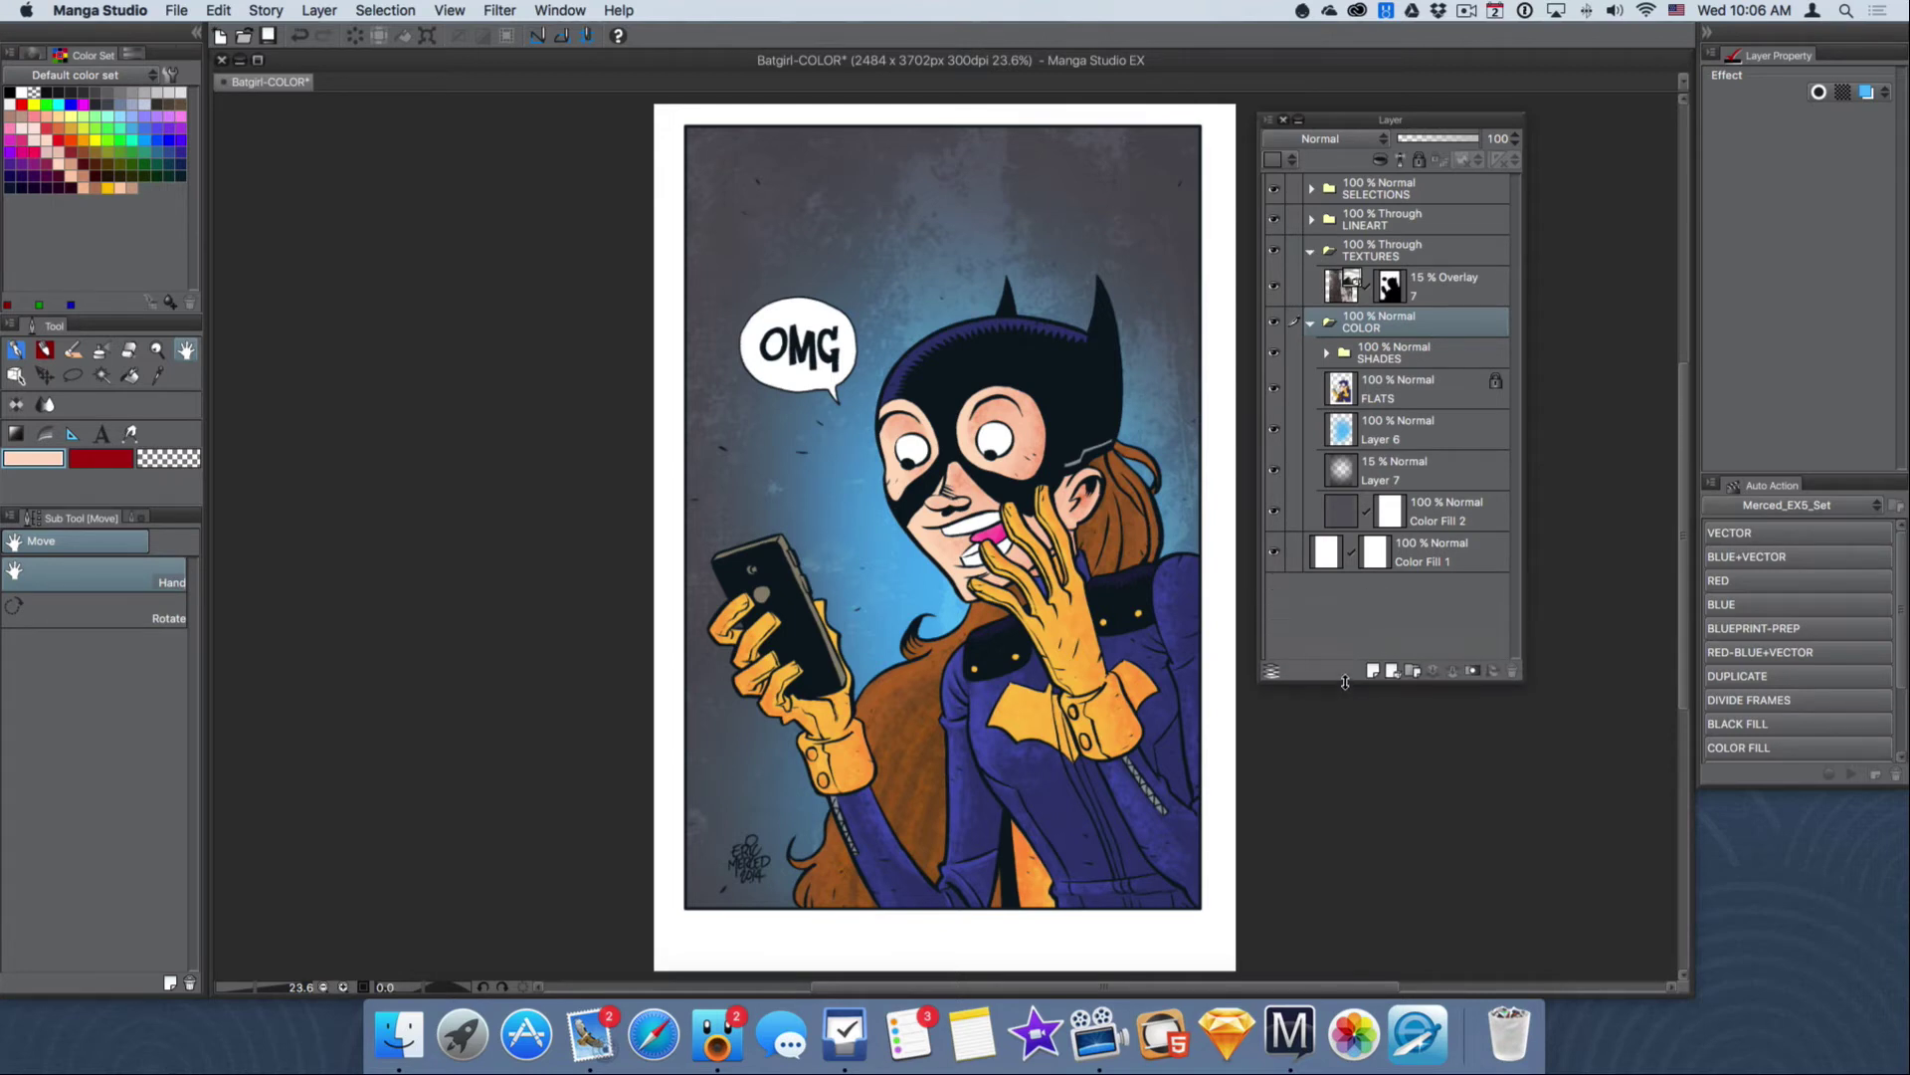
click(1312, 219)
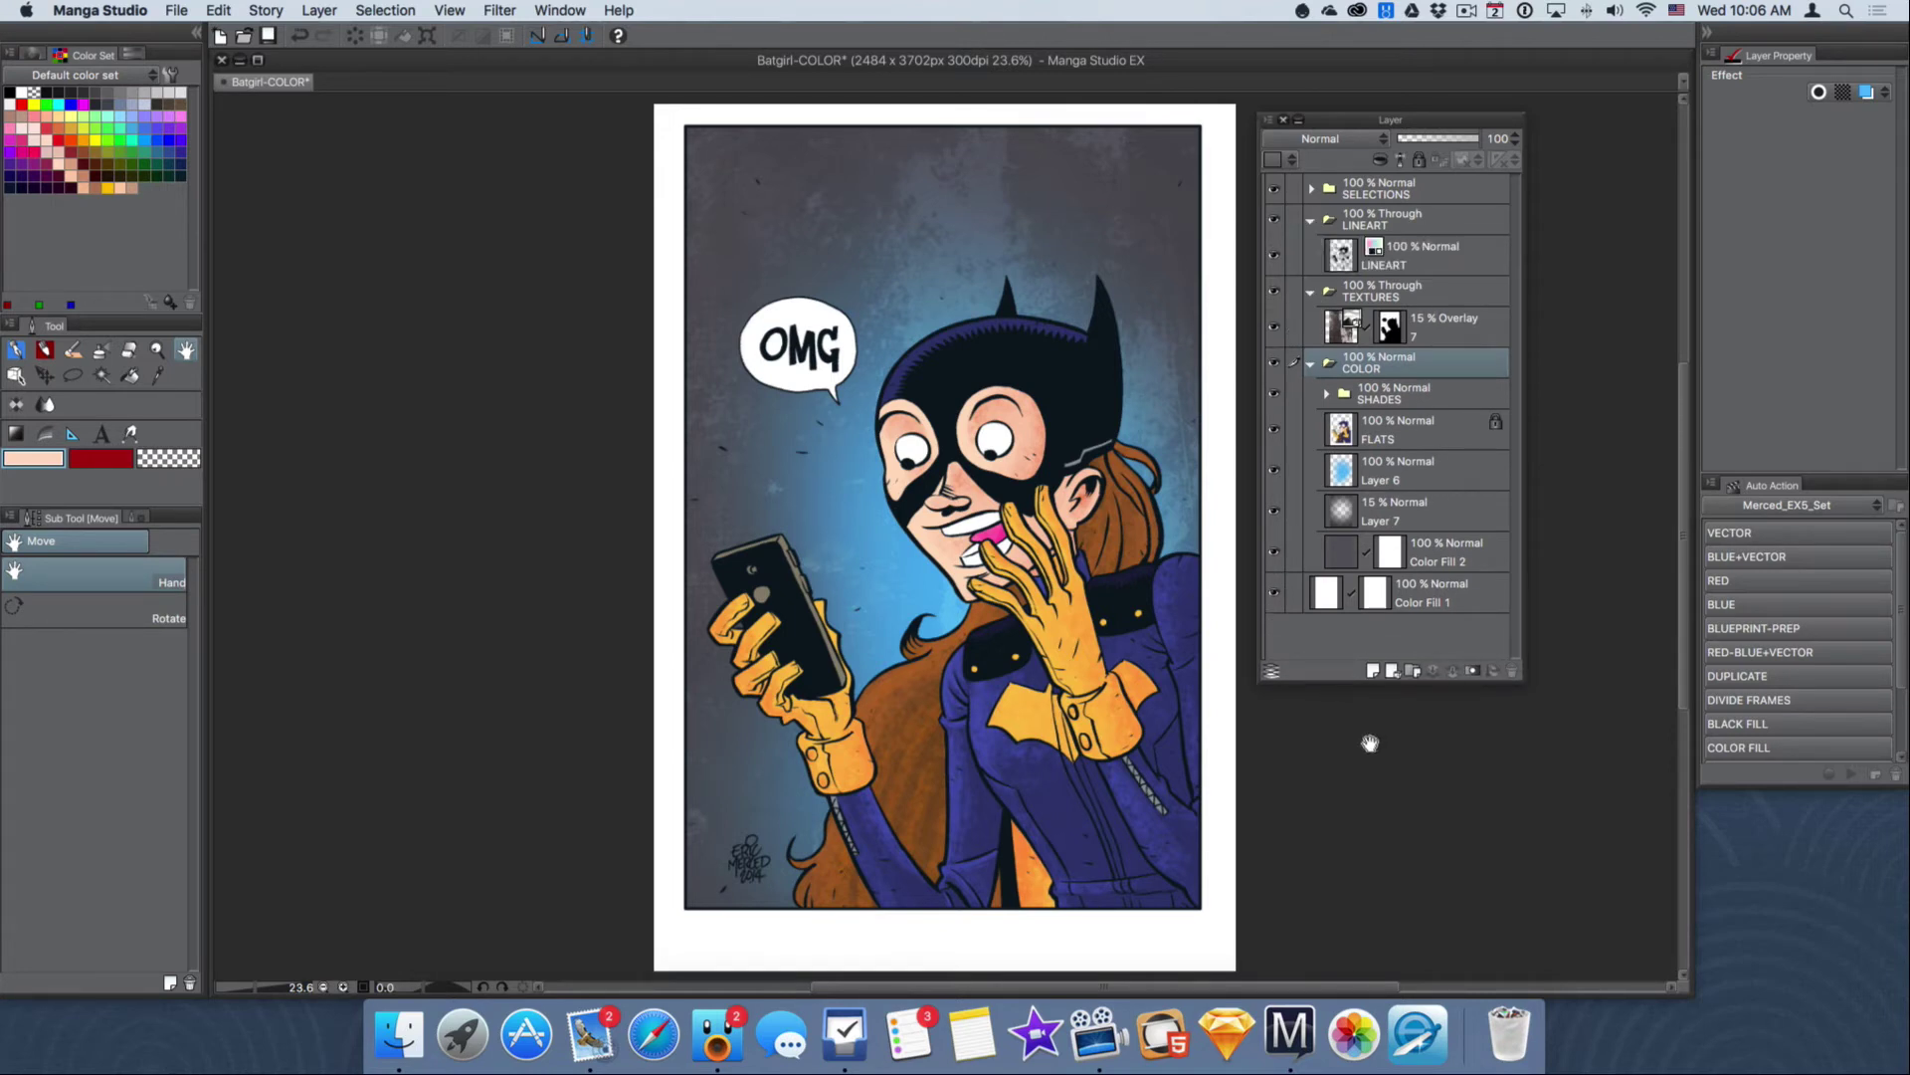
click(1311, 188)
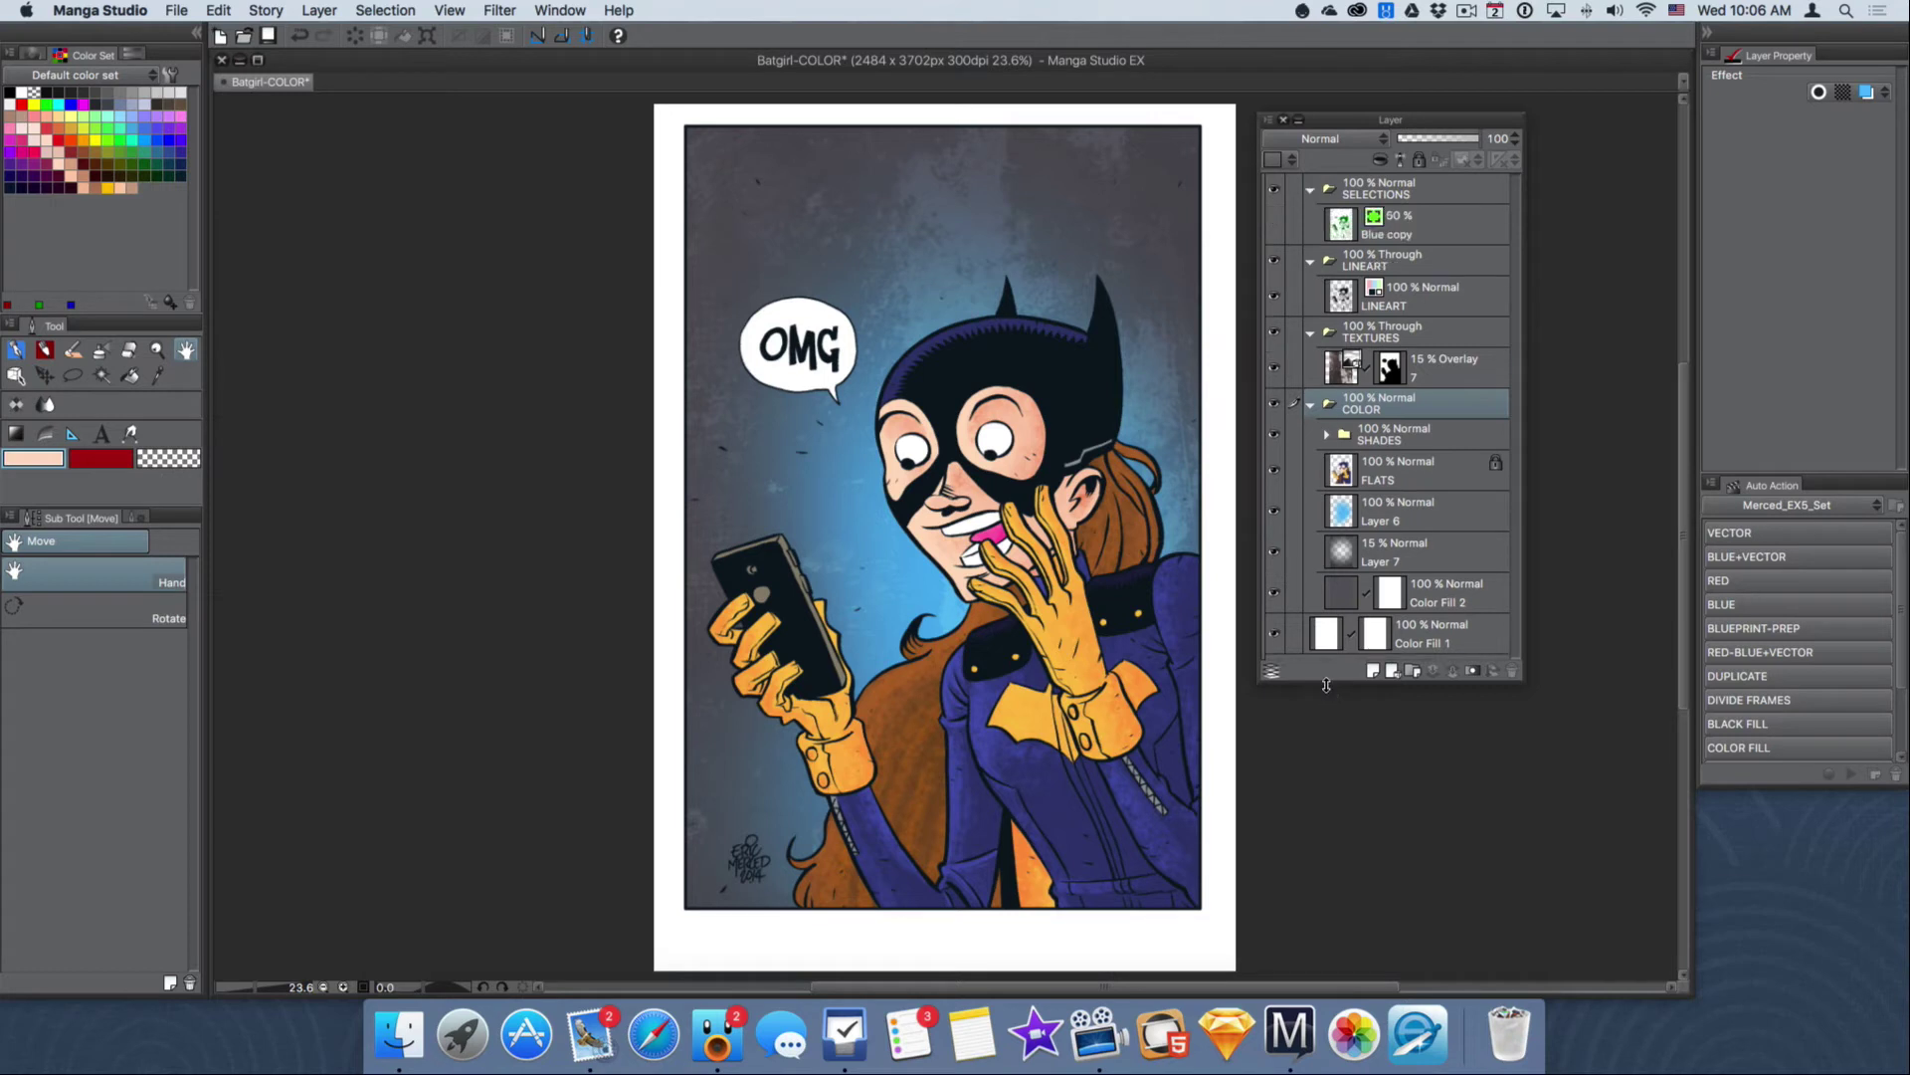
drag(1328, 679, 1328, 748)
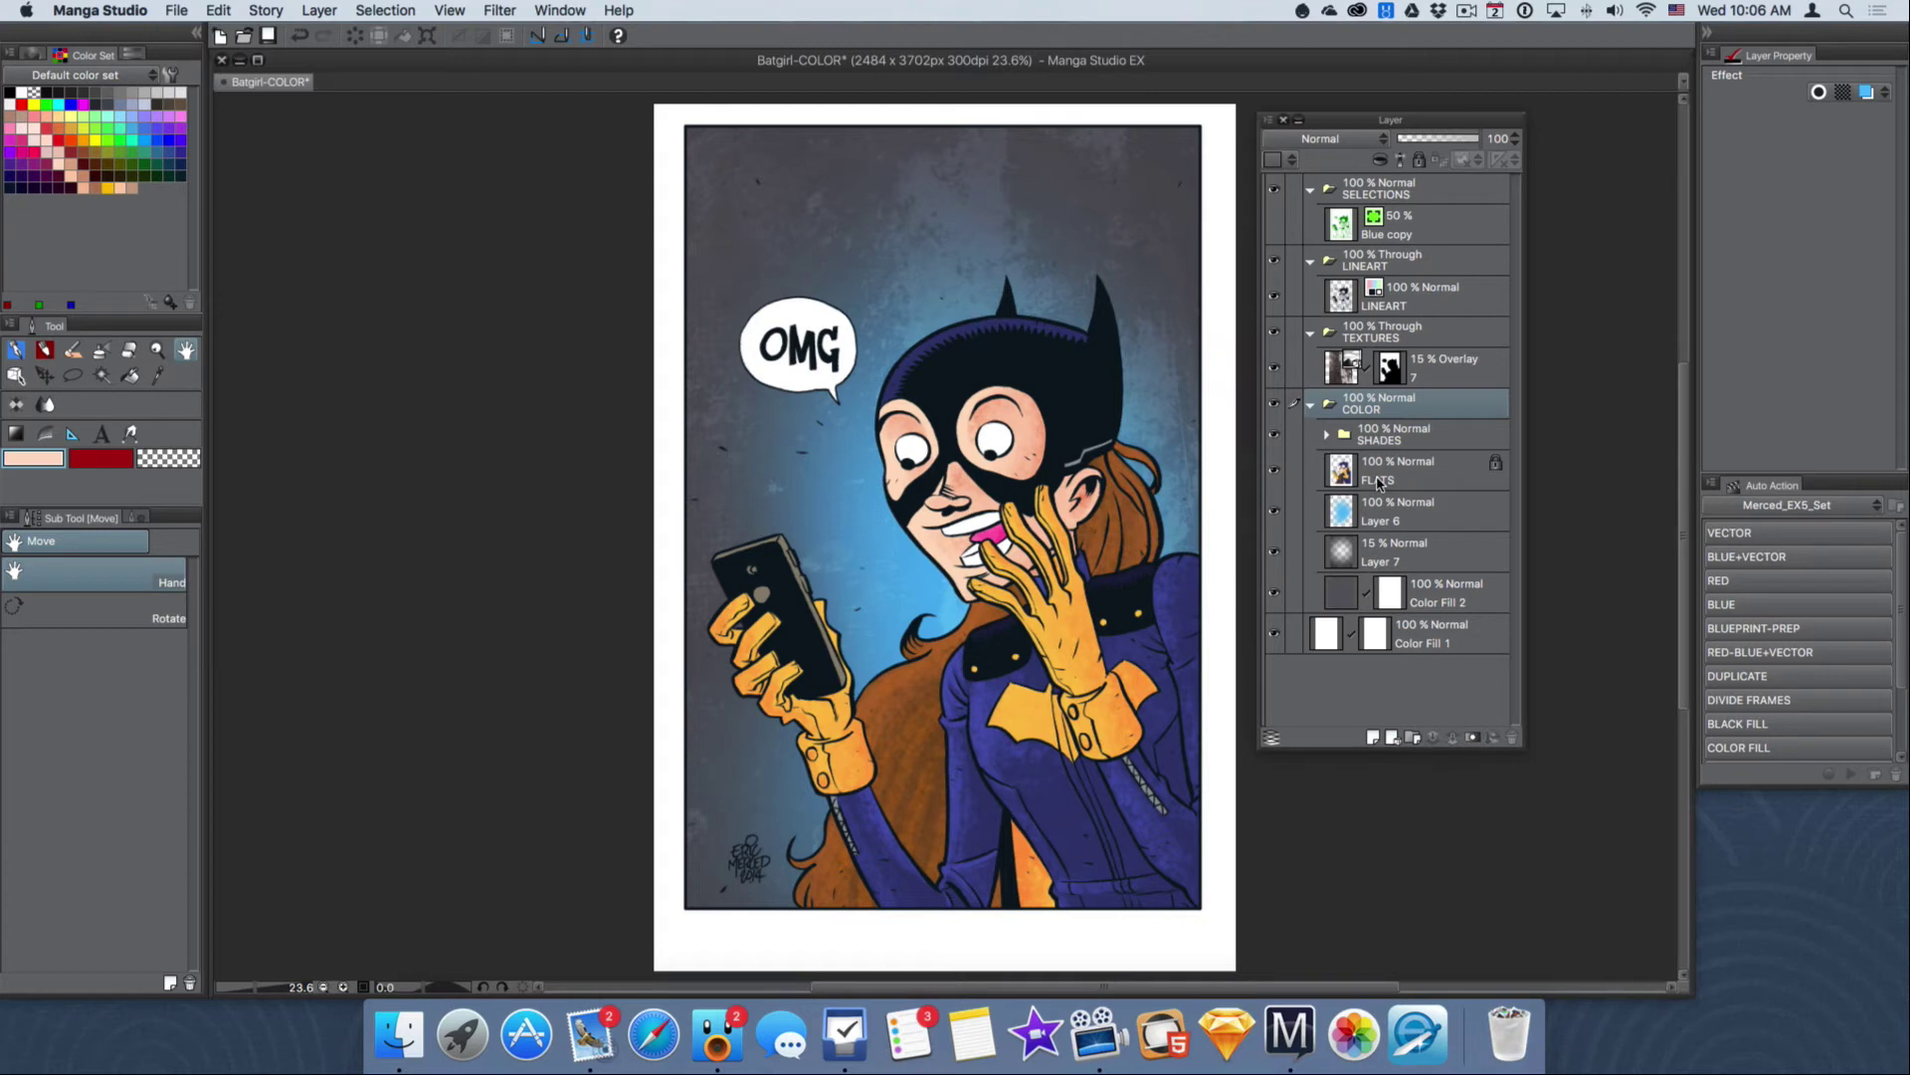
click(1327, 435)
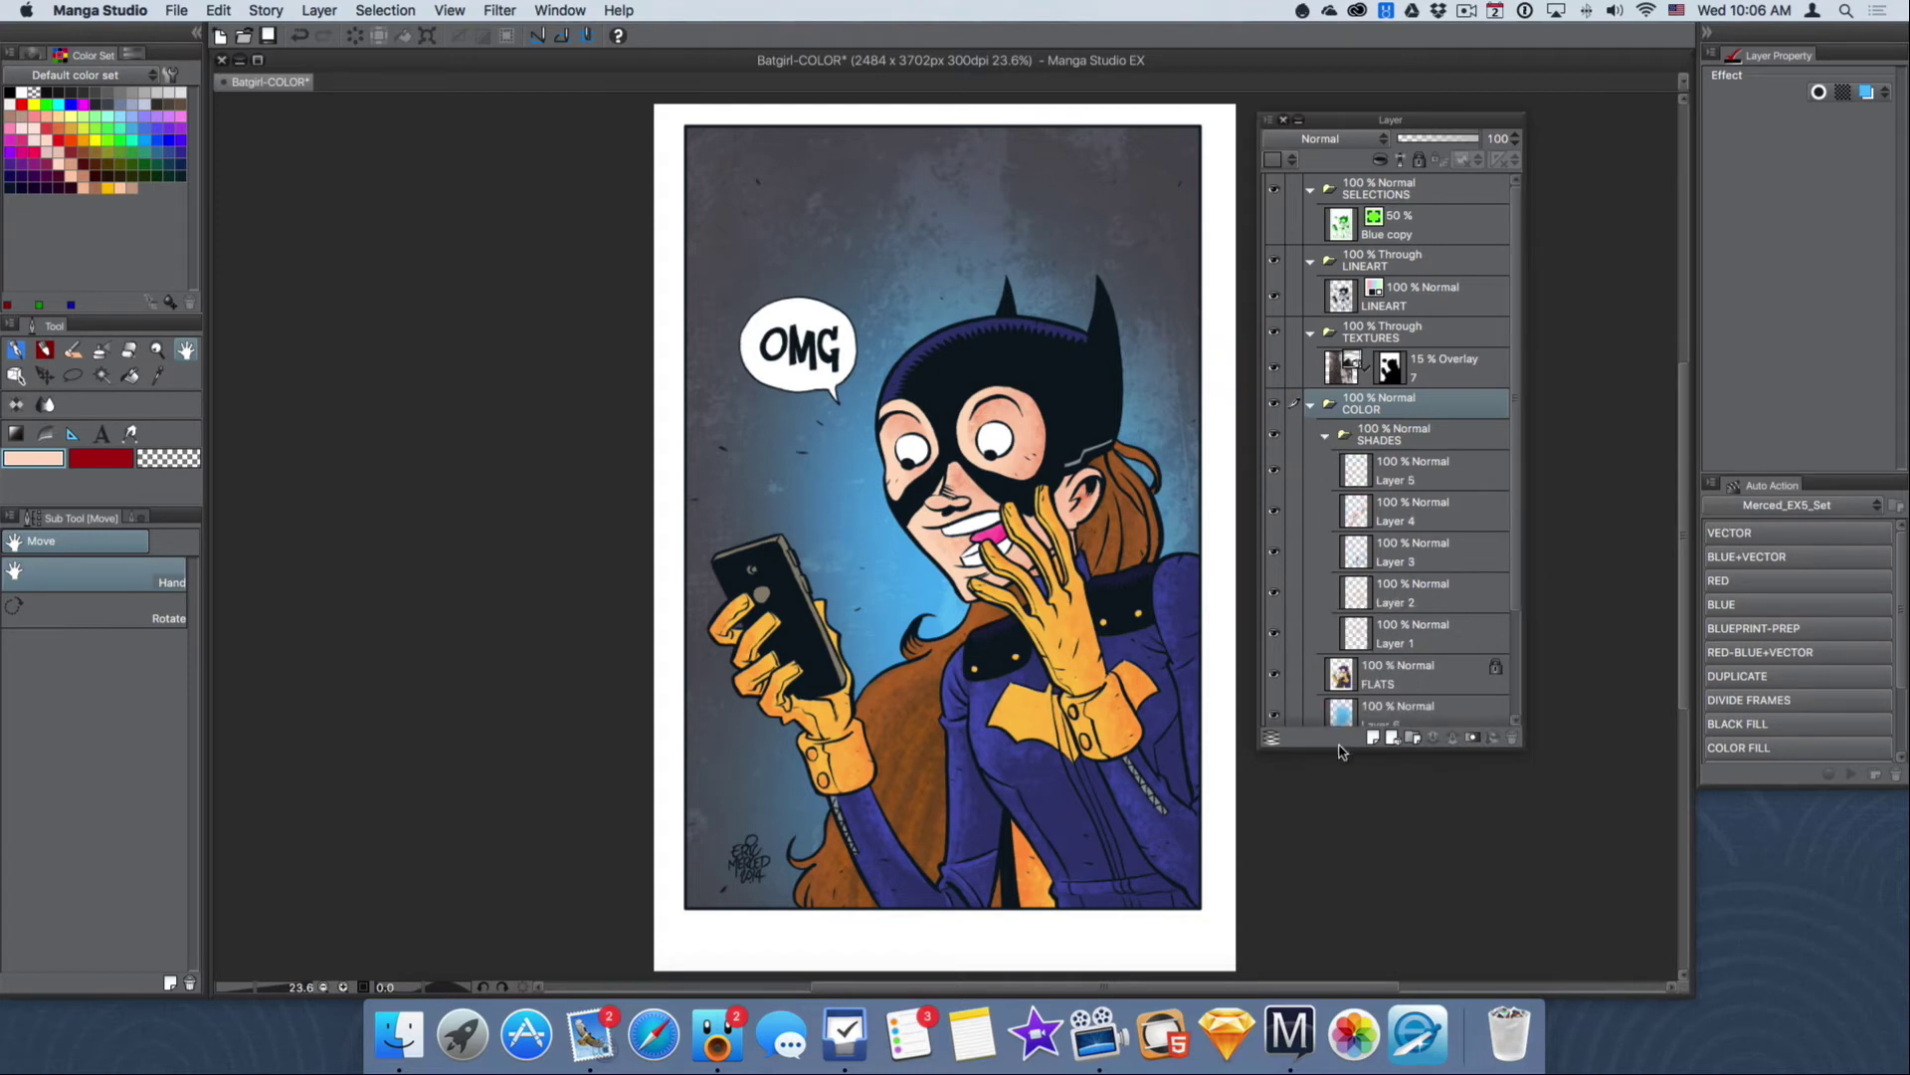
drag(1338, 744, 1337, 896)
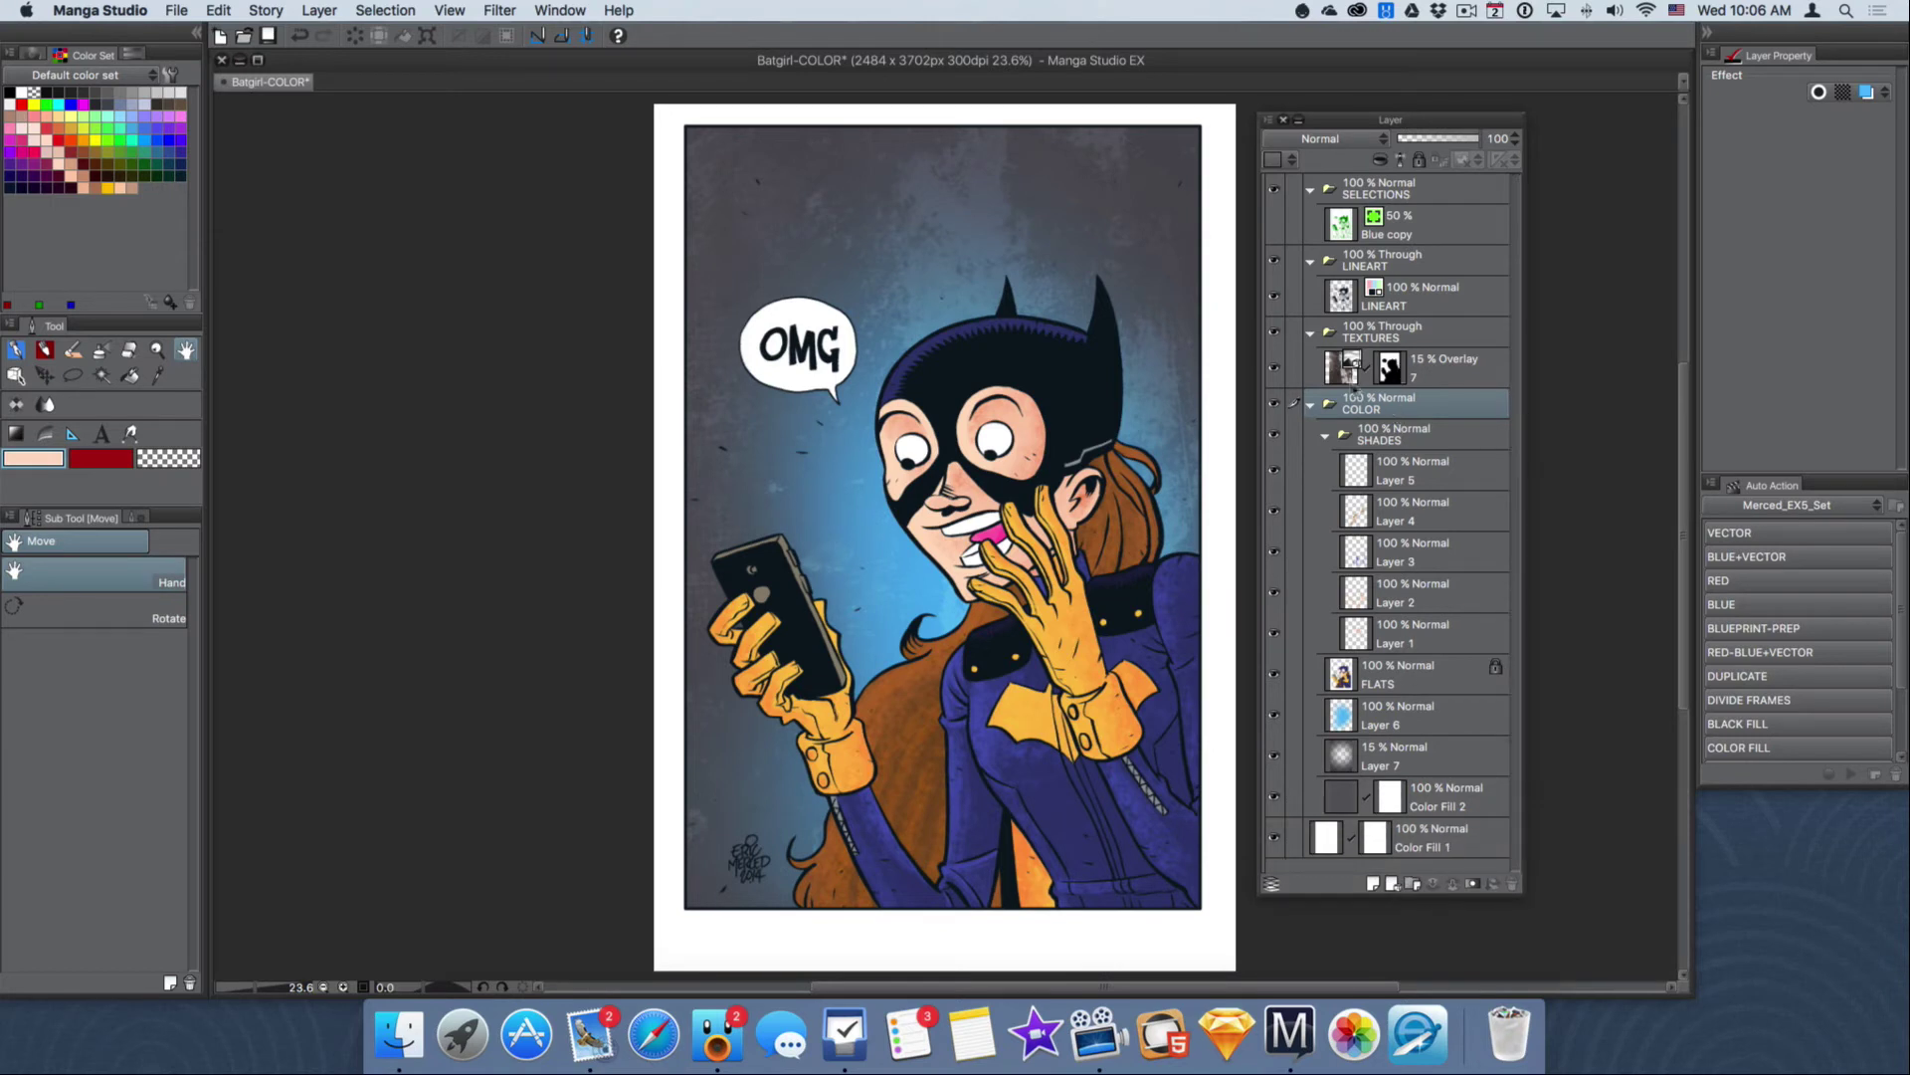
Step: Collapse the COLOR, TEXTURES, LINEART and SELECTIONS folders
click(1310, 404)
click(1310, 332)
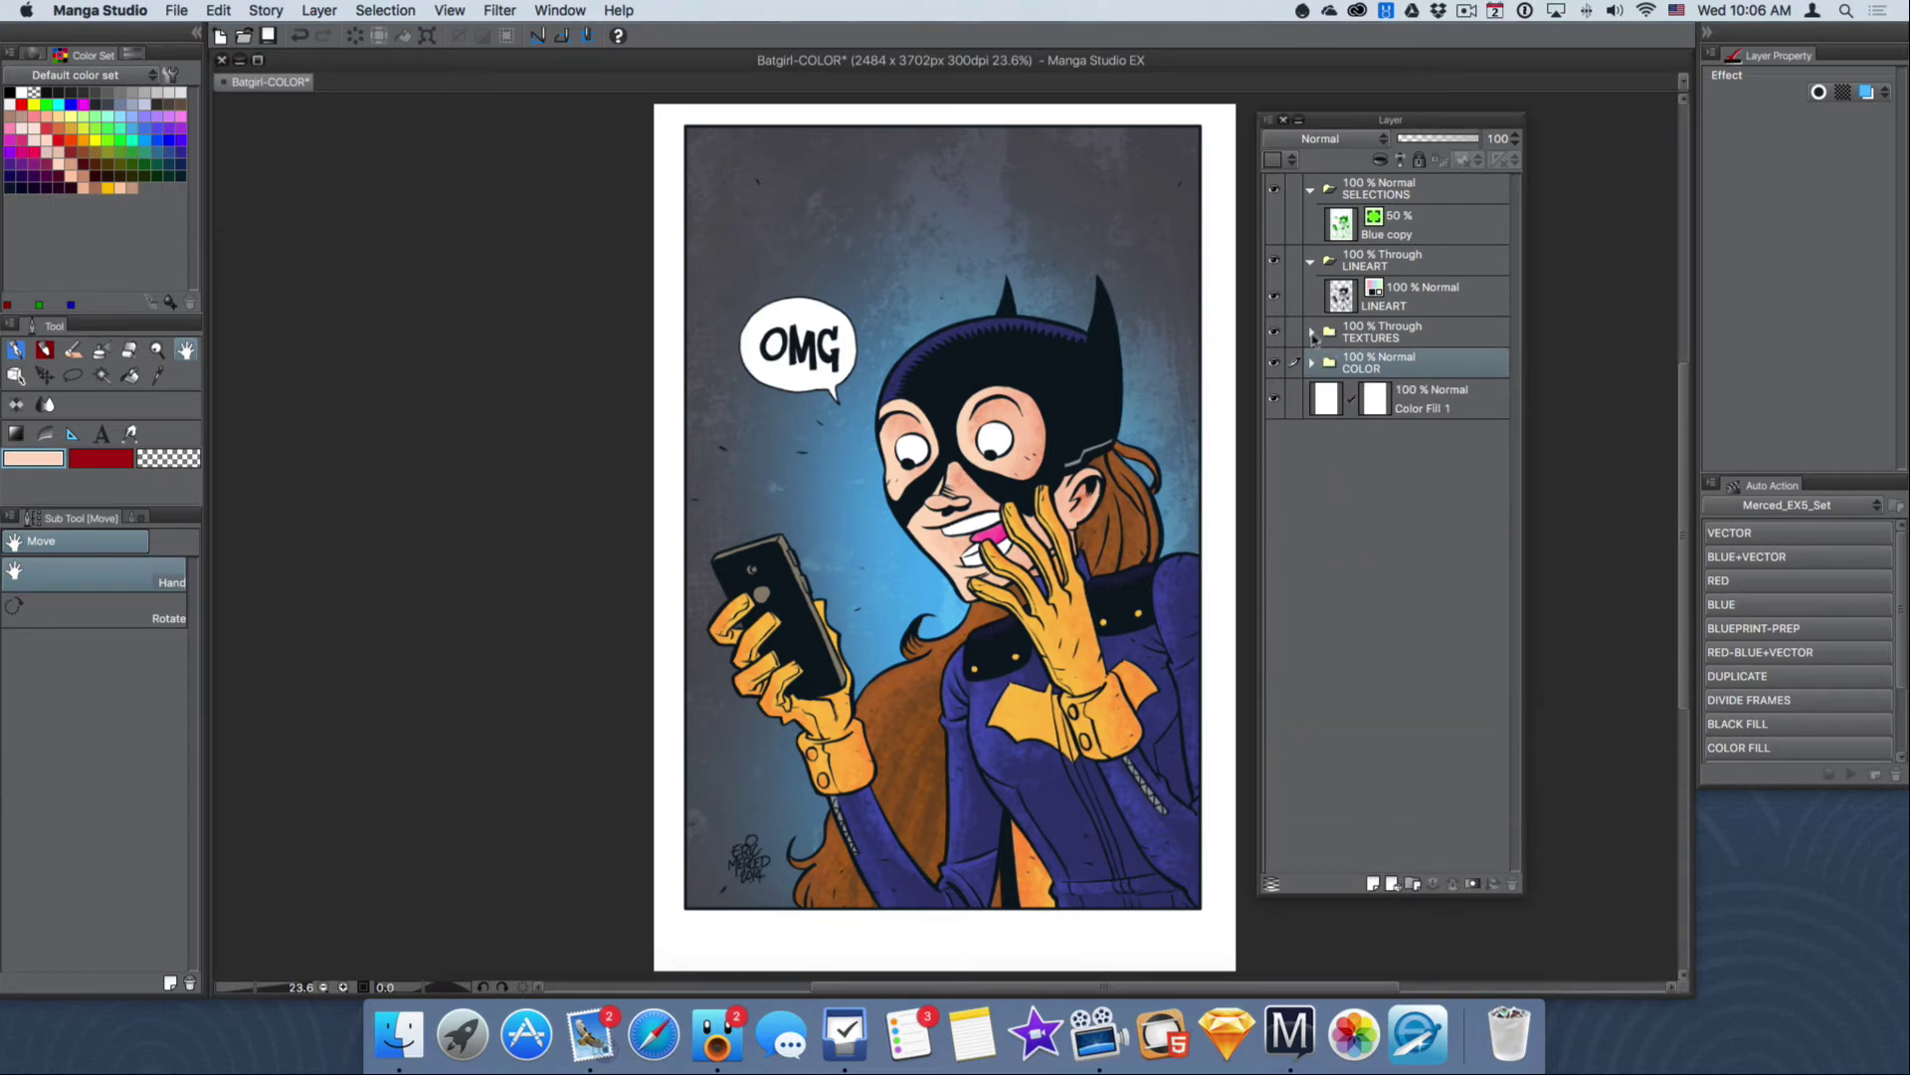
click(1311, 260)
click(1311, 188)
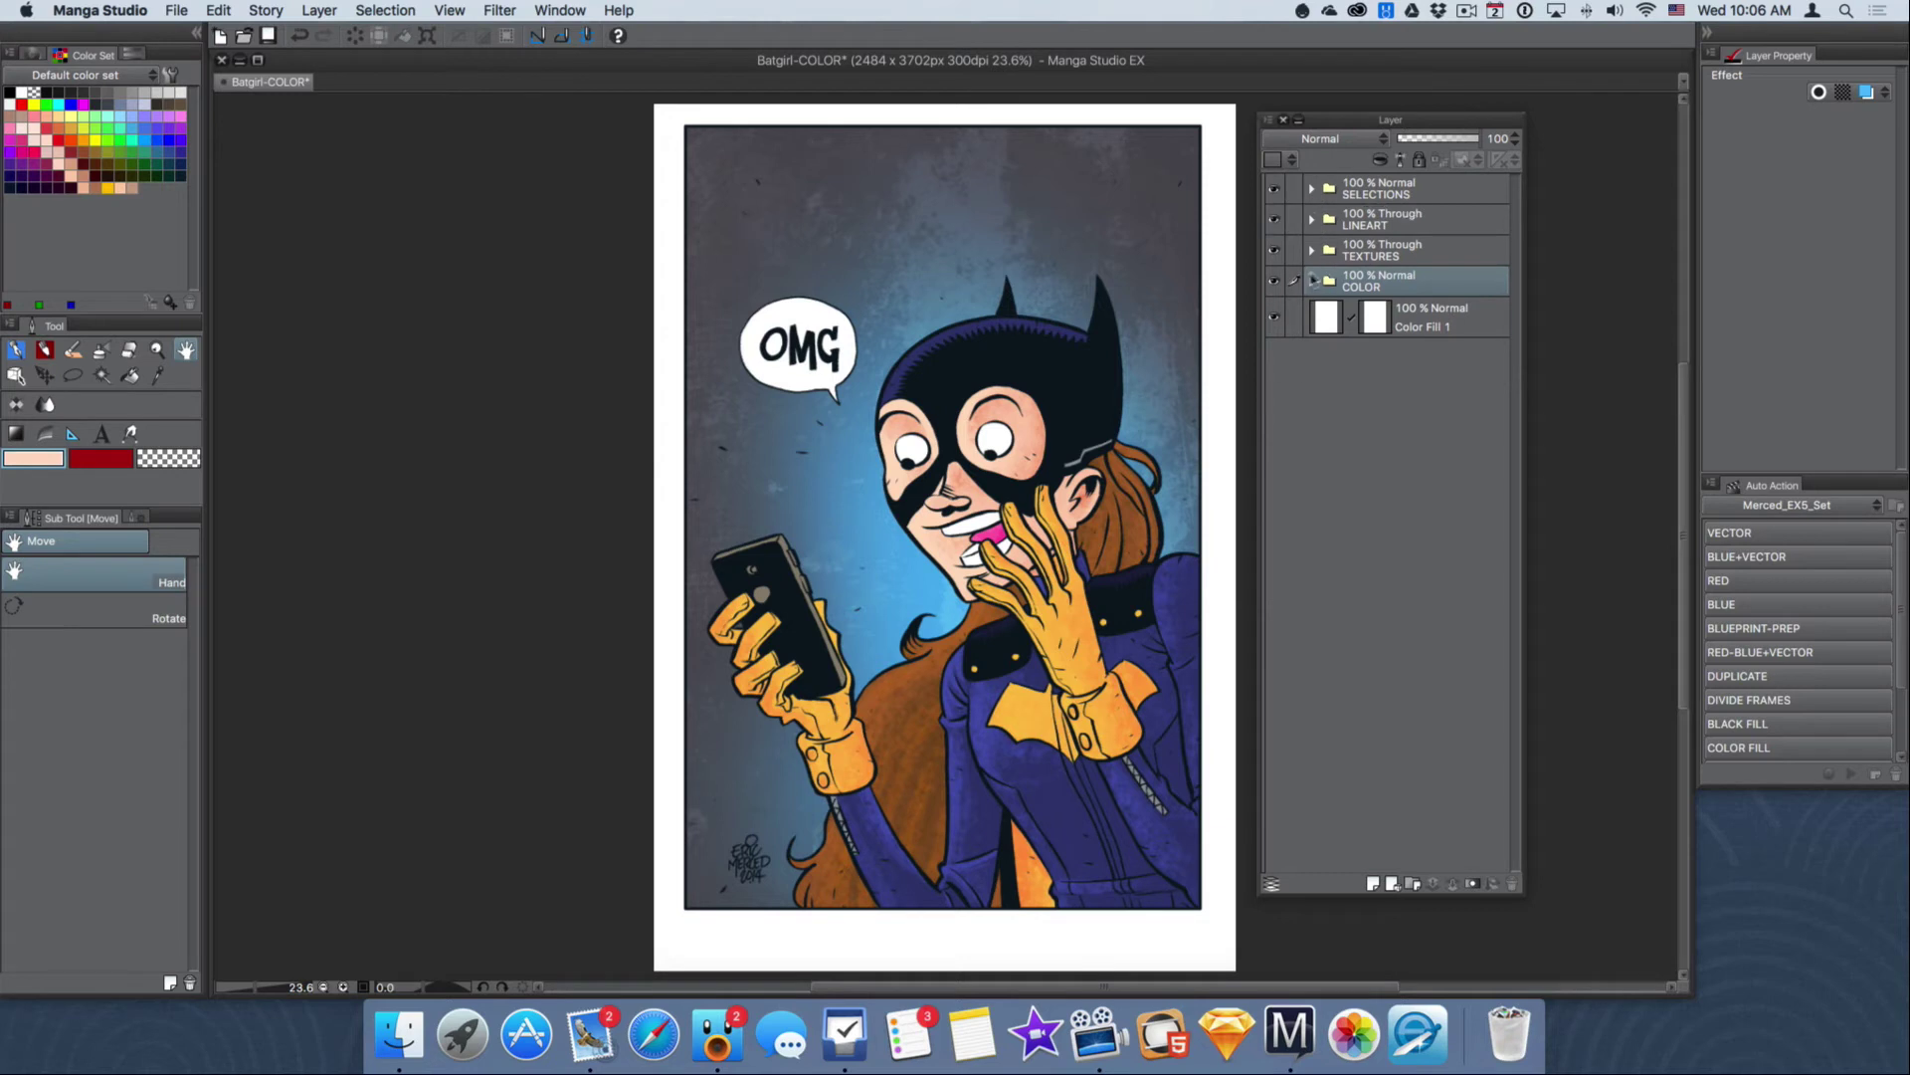
Step: Switch the COLOR folder's visibility off and back on, and expand it with its SHADES subfolder collapsed
click(1274, 285)
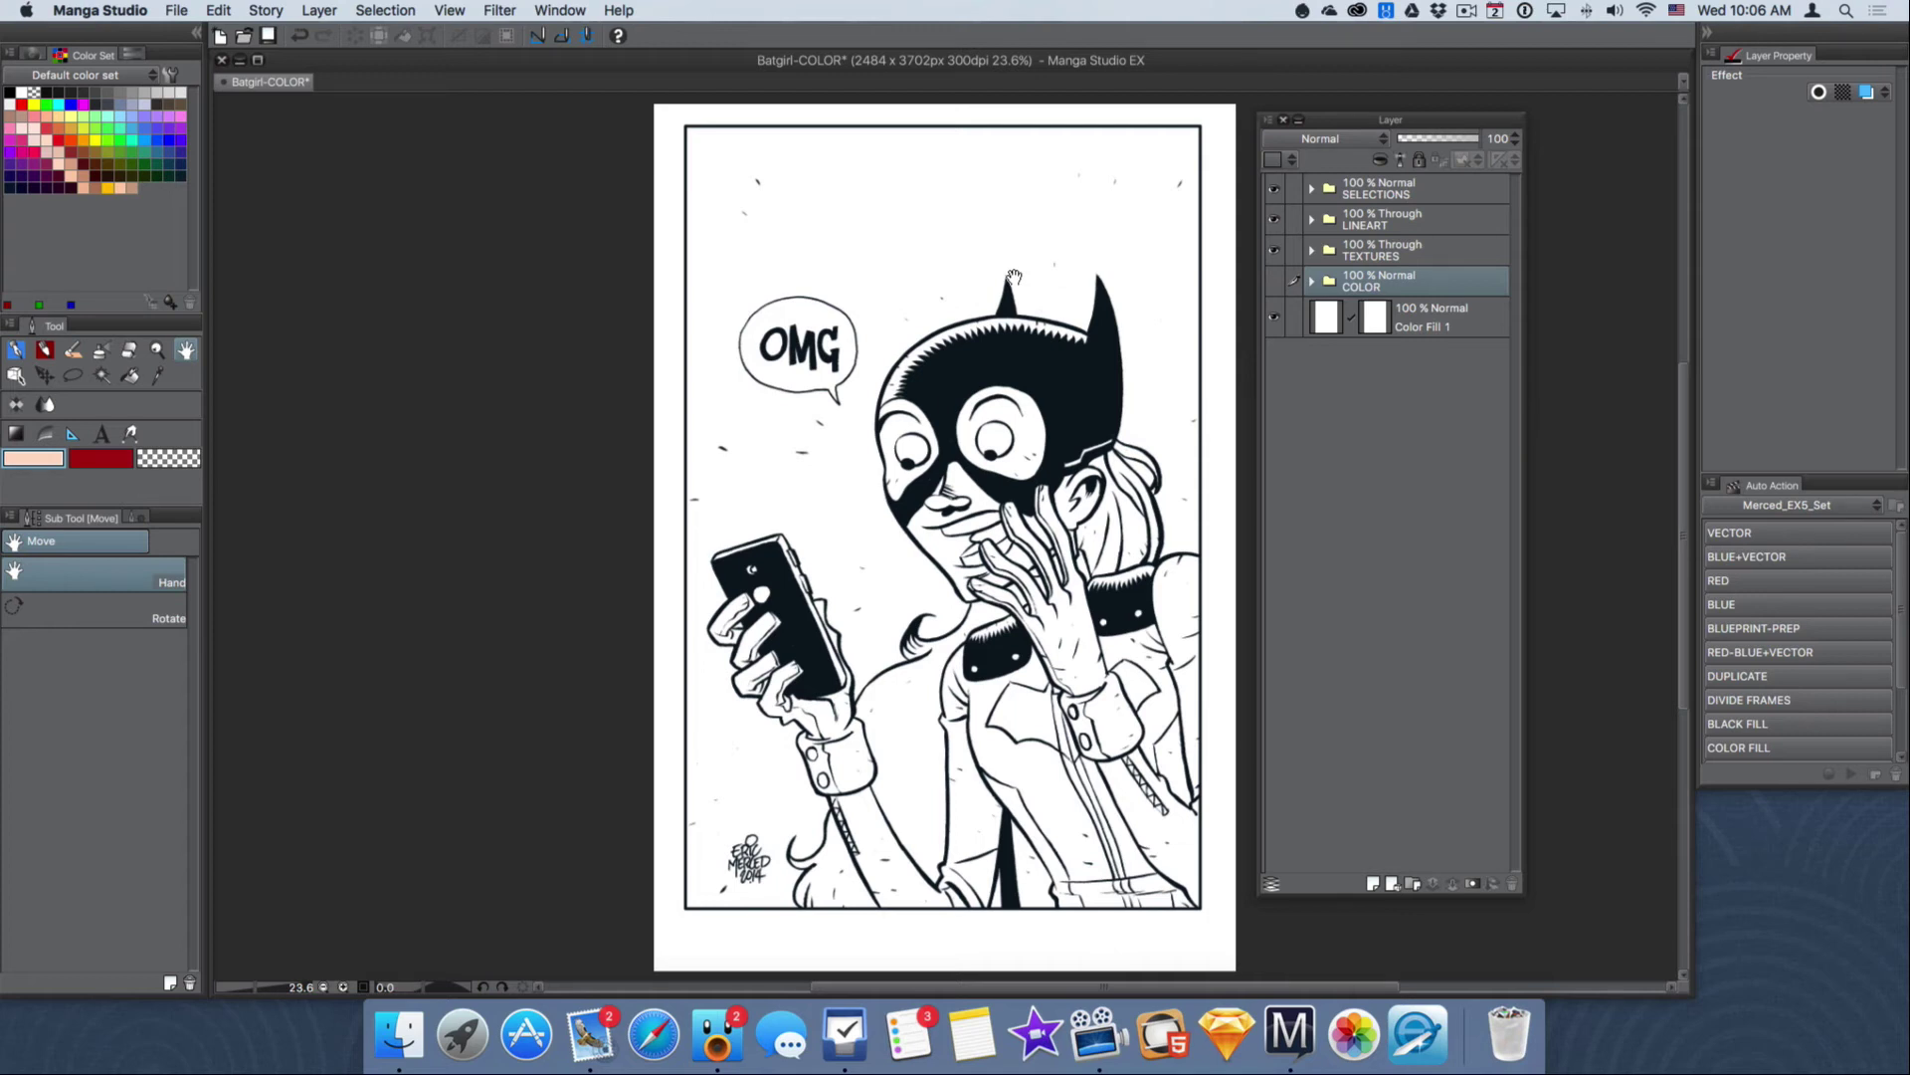
click(1275, 283)
click(1312, 284)
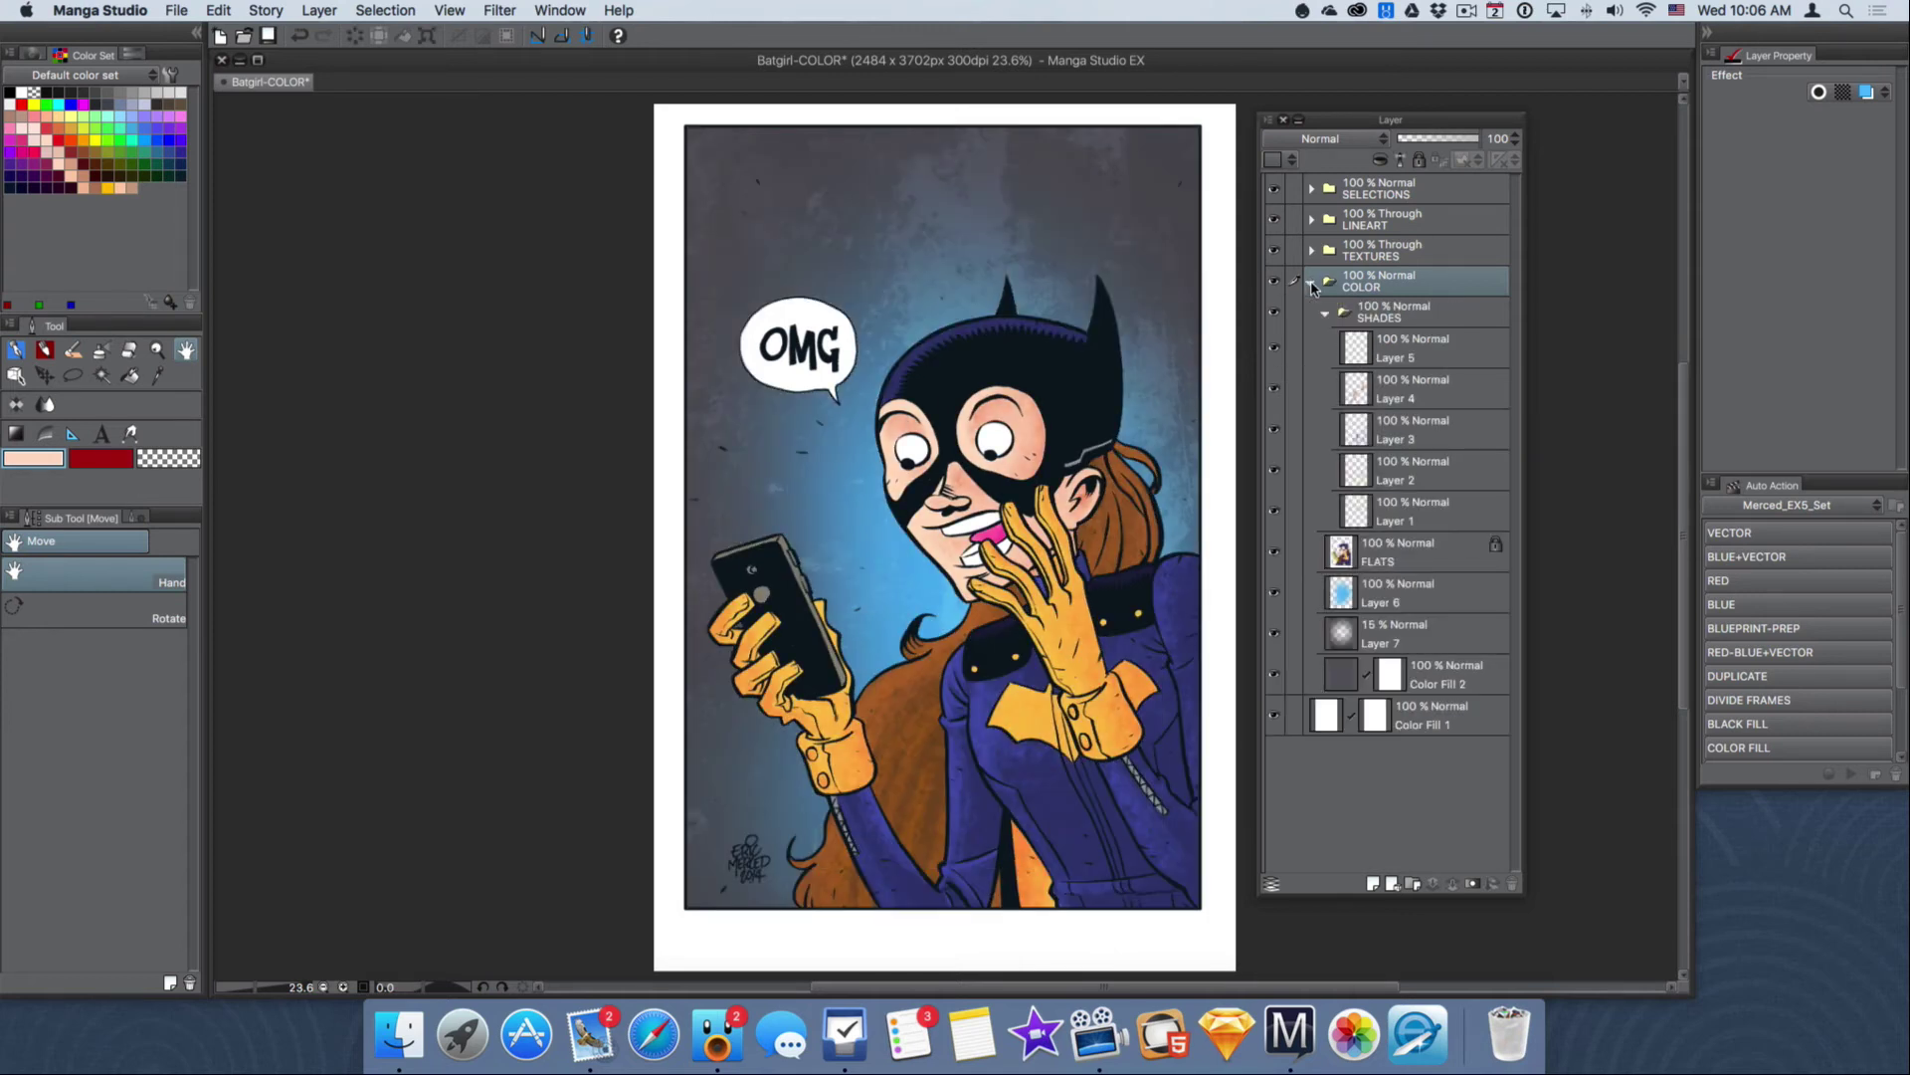
click(1326, 313)
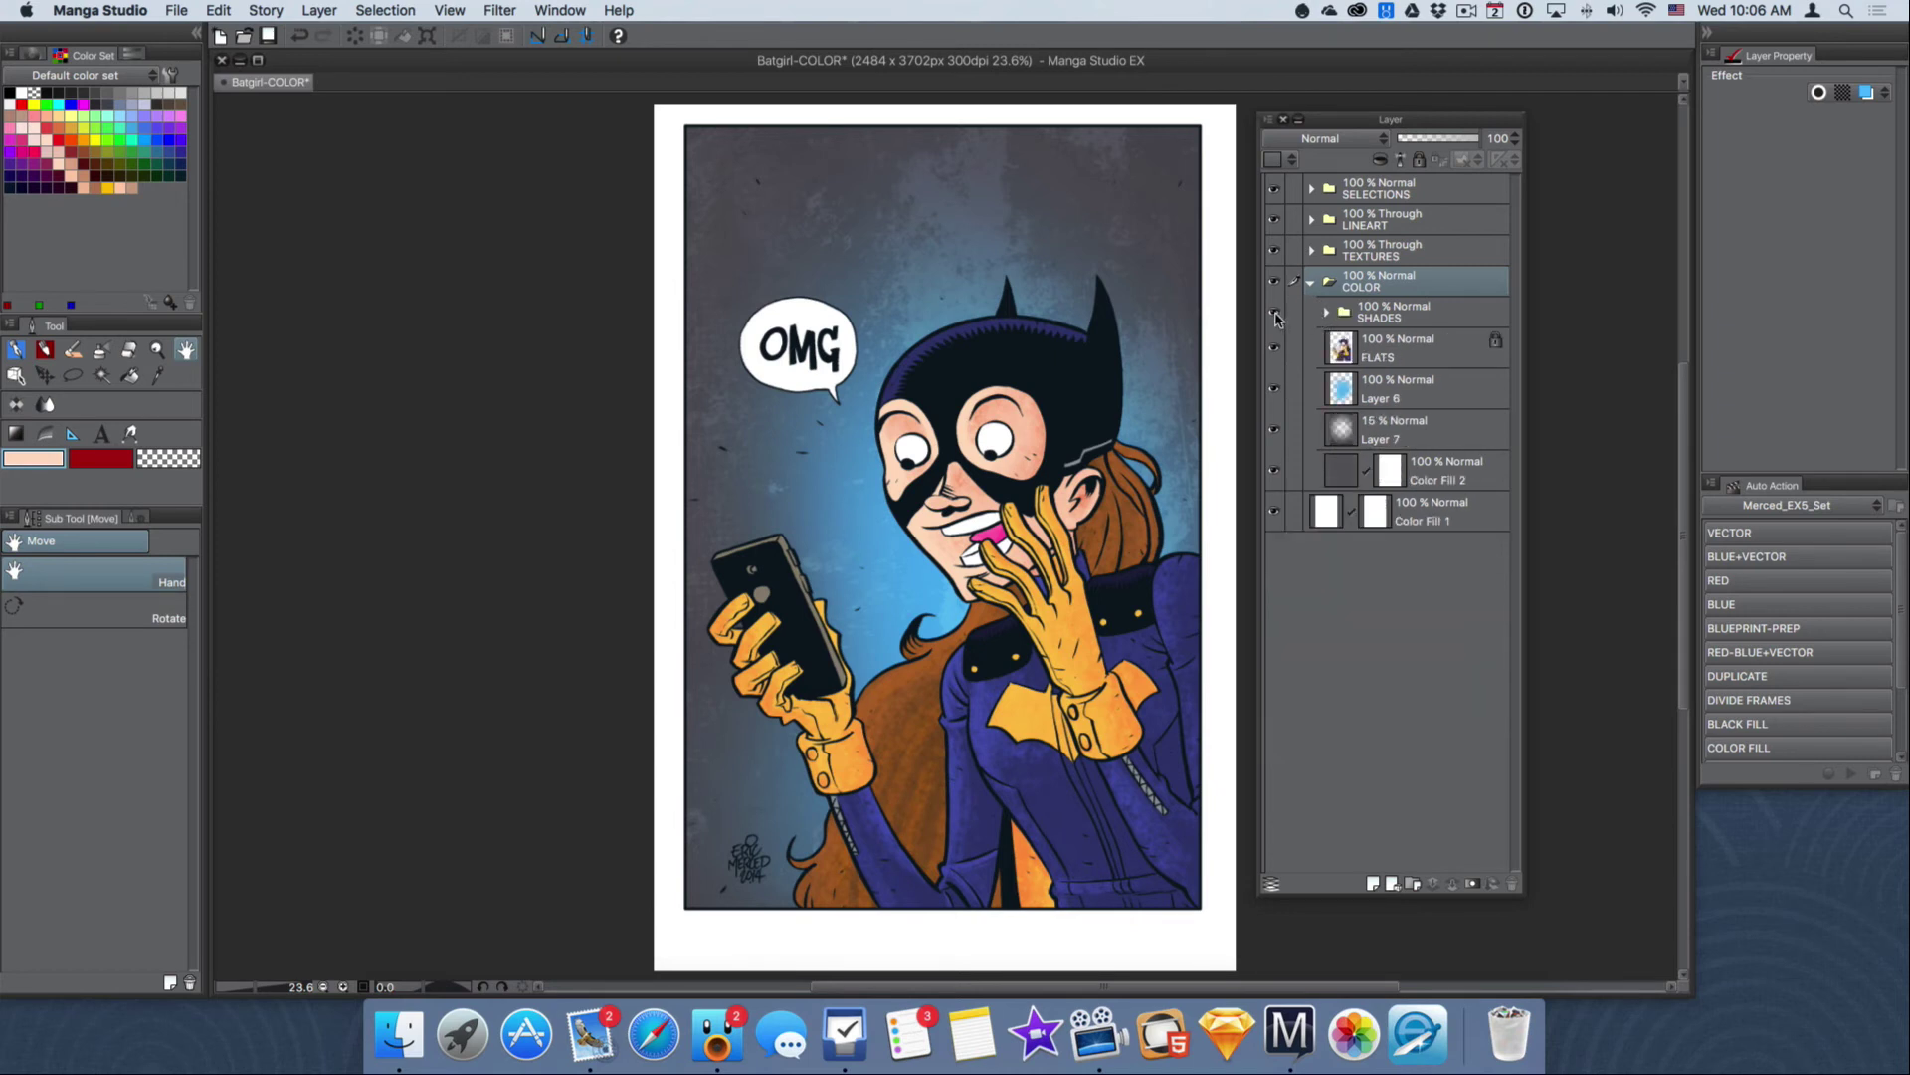
Step: Hide the SHADES subfolder, Layer 6, Layer 7 and Color Fill 2 in the COLOR folder to isolate the flat colors
click(1275, 313)
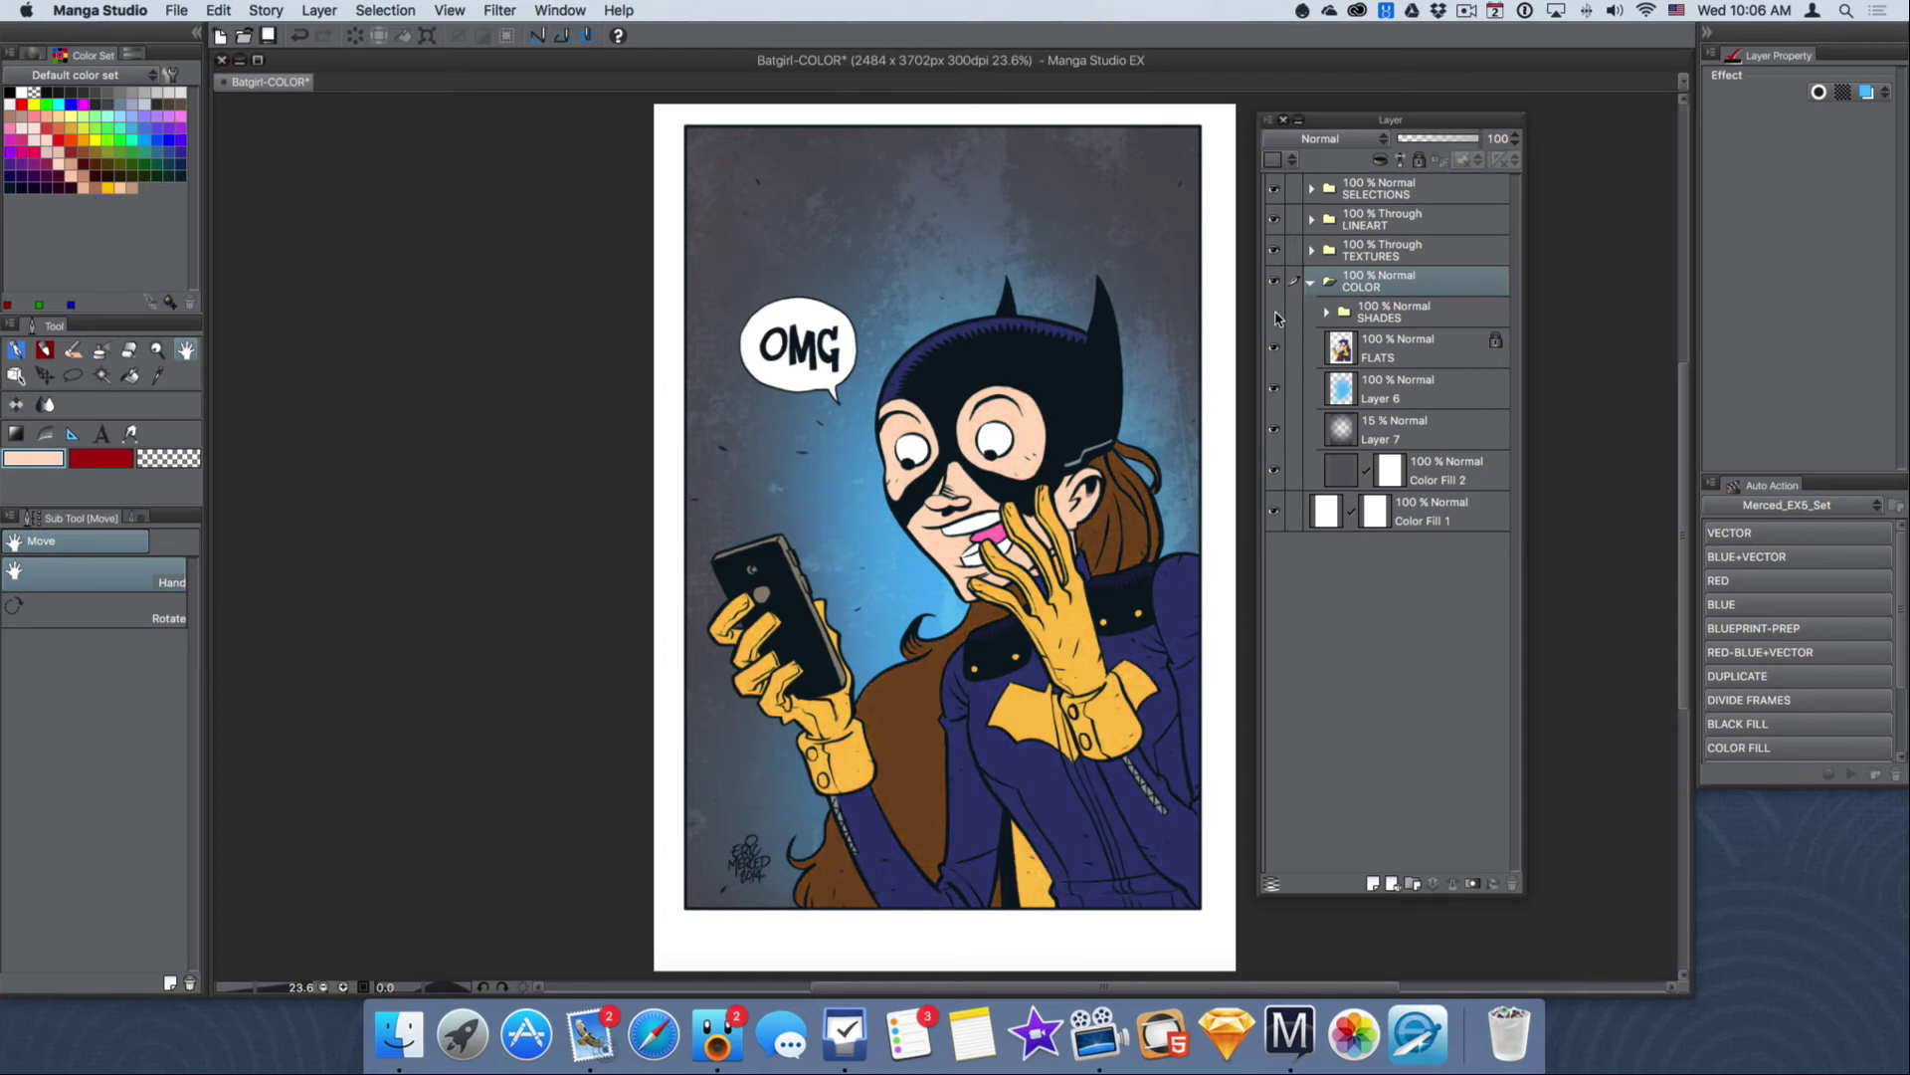
click(1275, 388)
click(1275, 429)
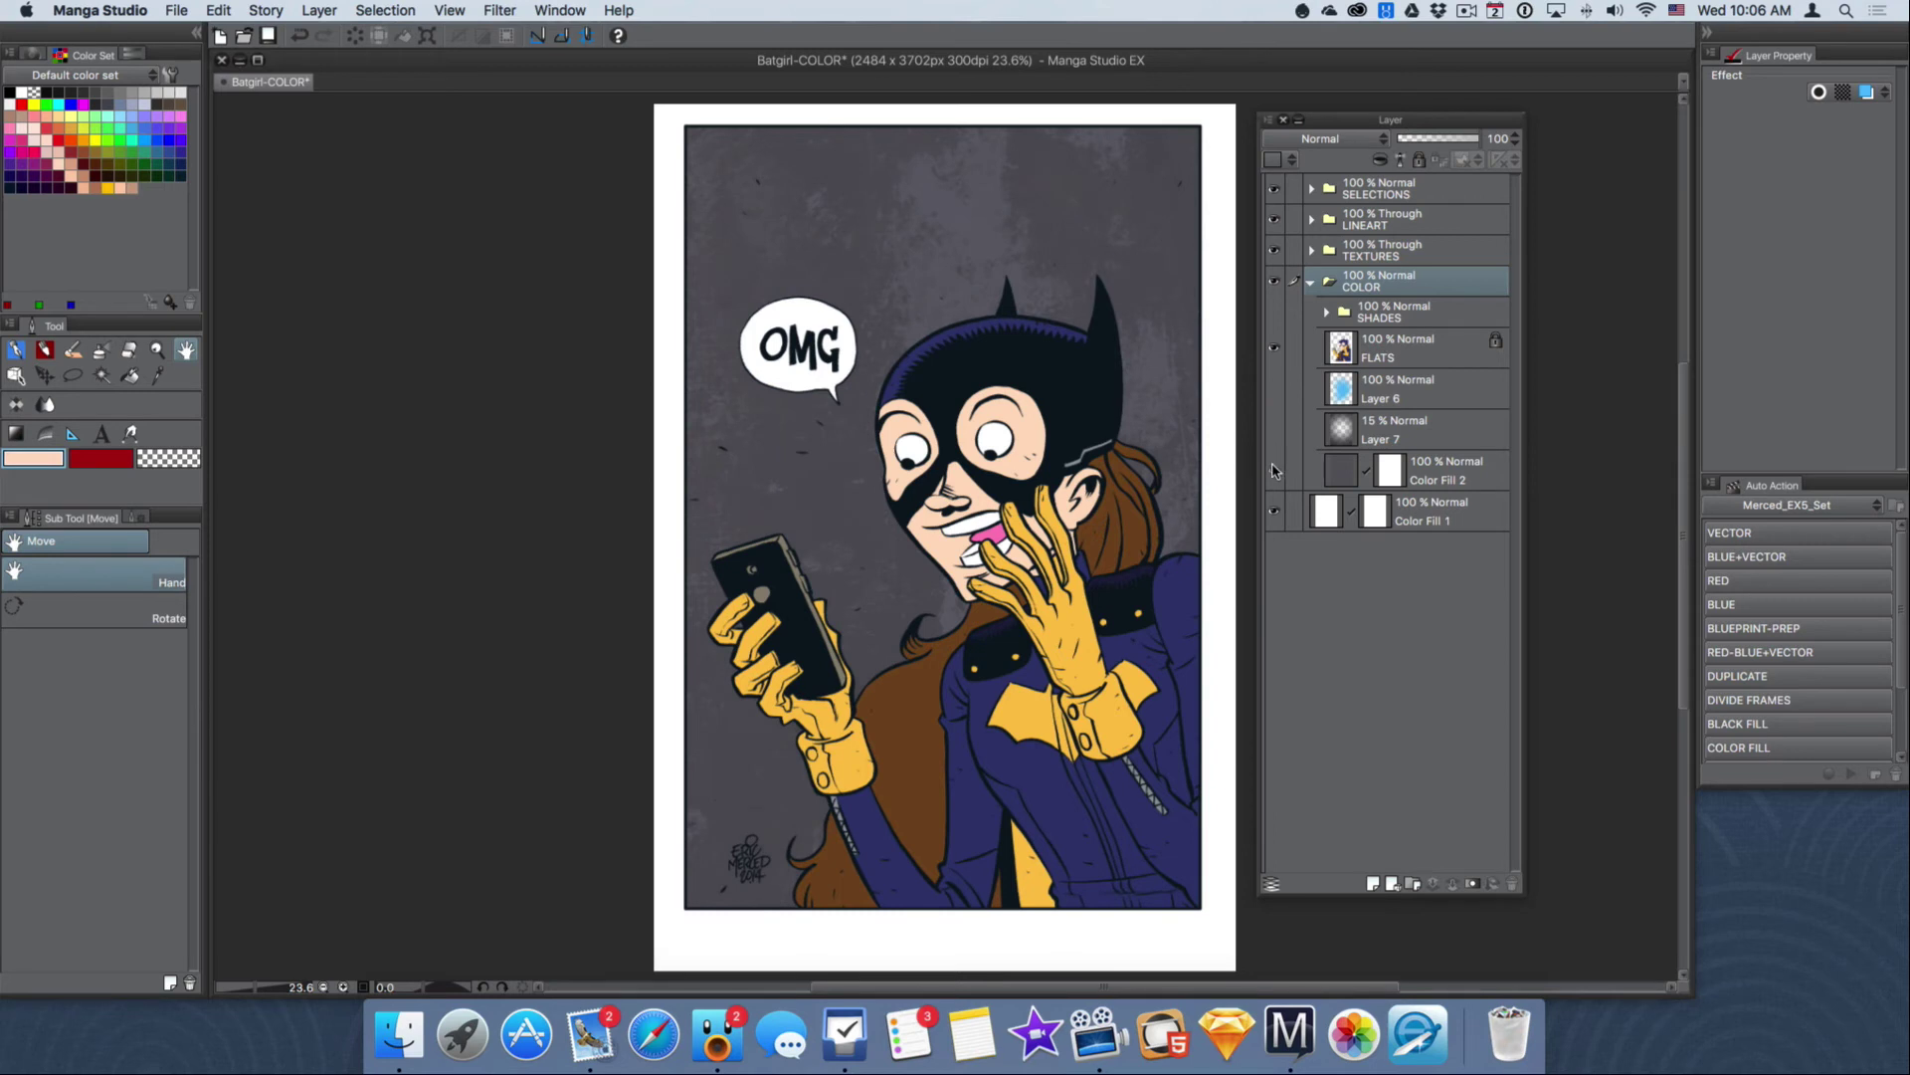
click(1274, 470)
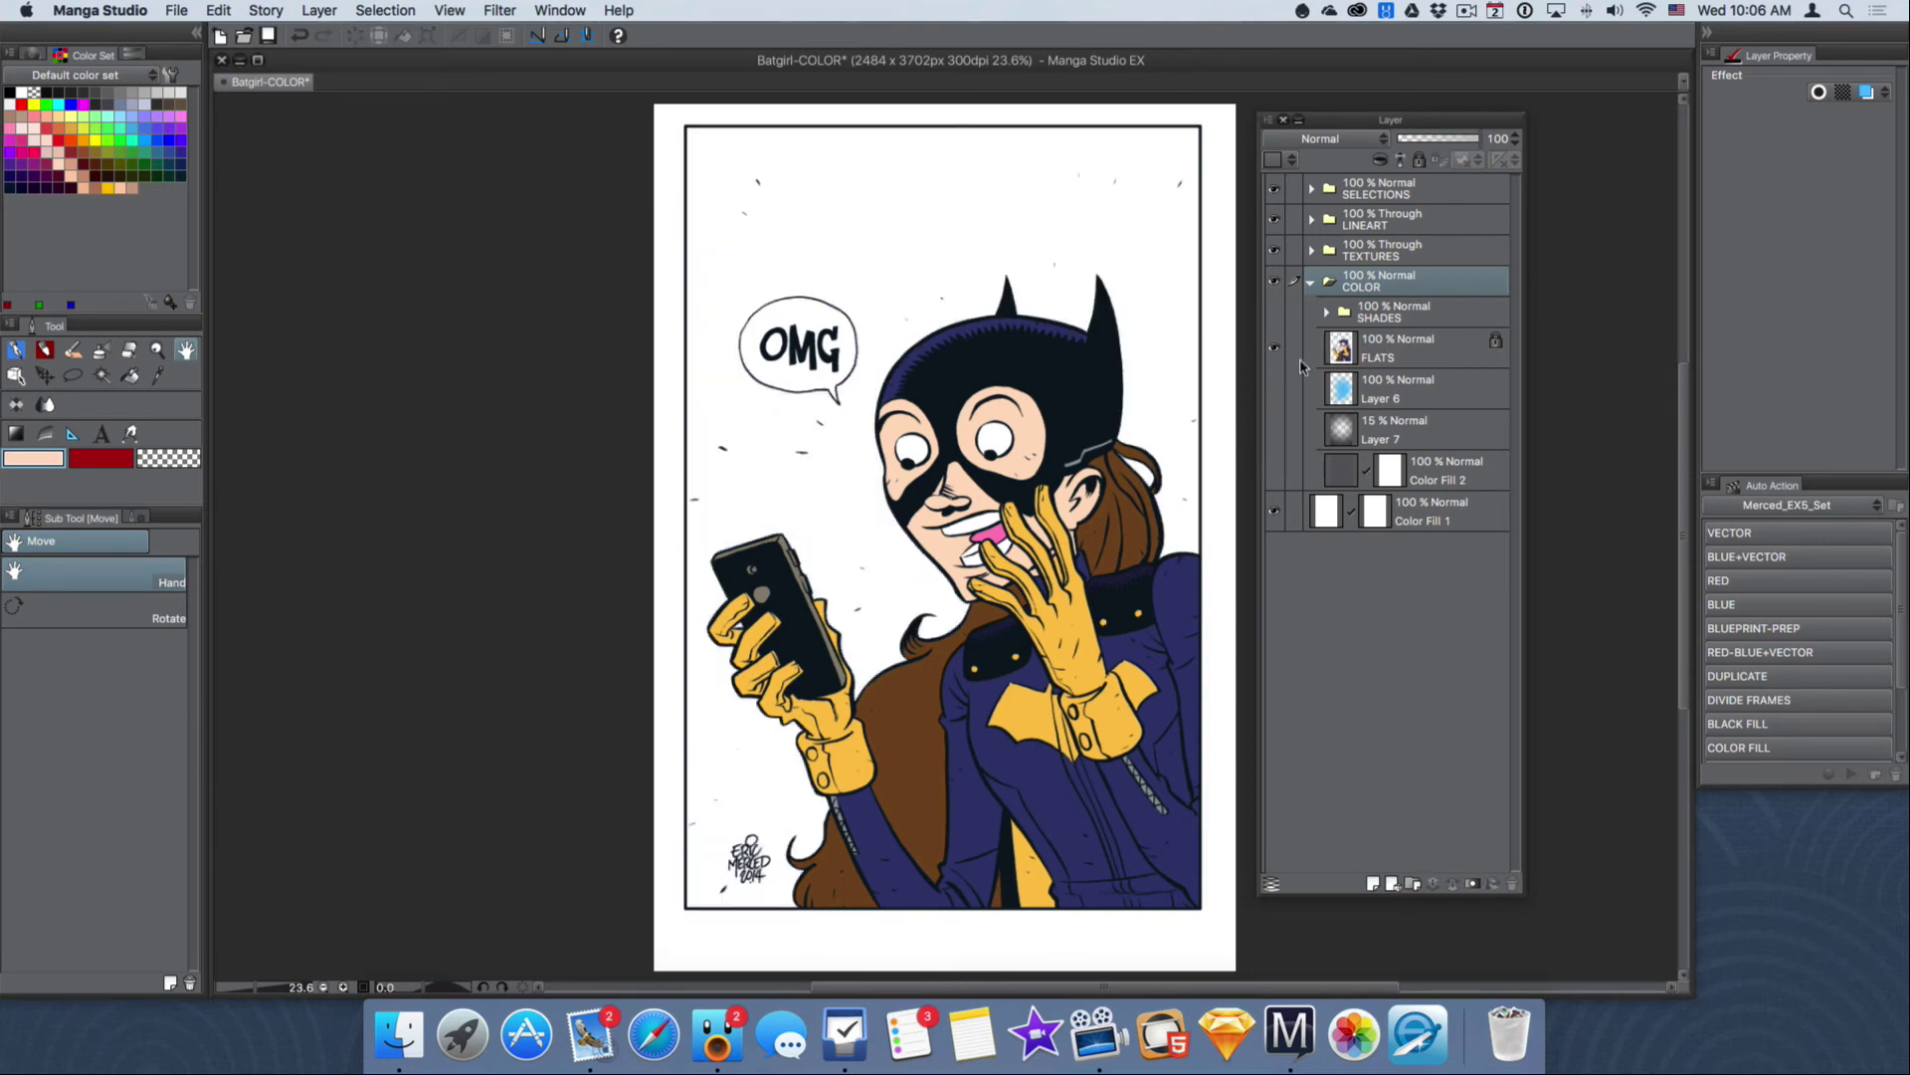
Step: With the TEXTURES folder hidden, restore Color Fill 2, Layer 7, the SHADES subfolder and Layer 6 to compare each one's contribution
click(1275, 470)
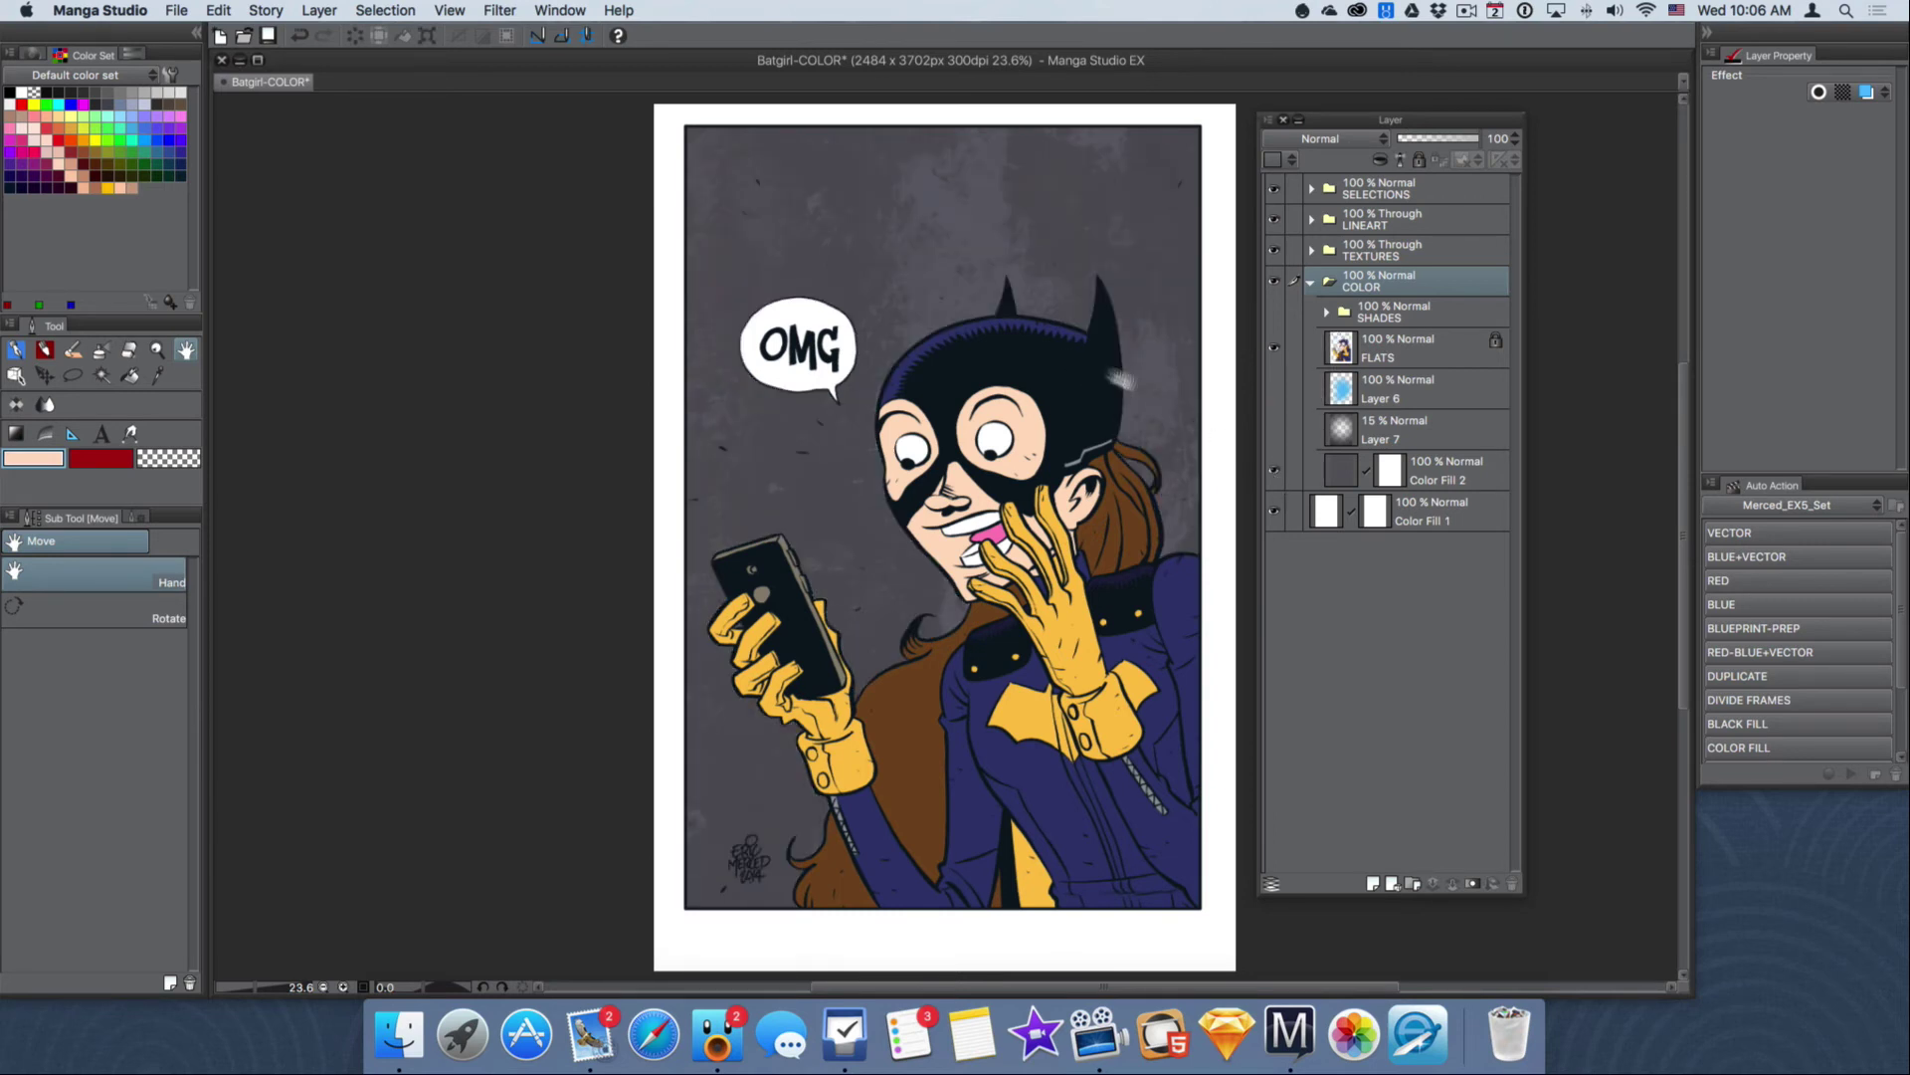
click(1275, 250)
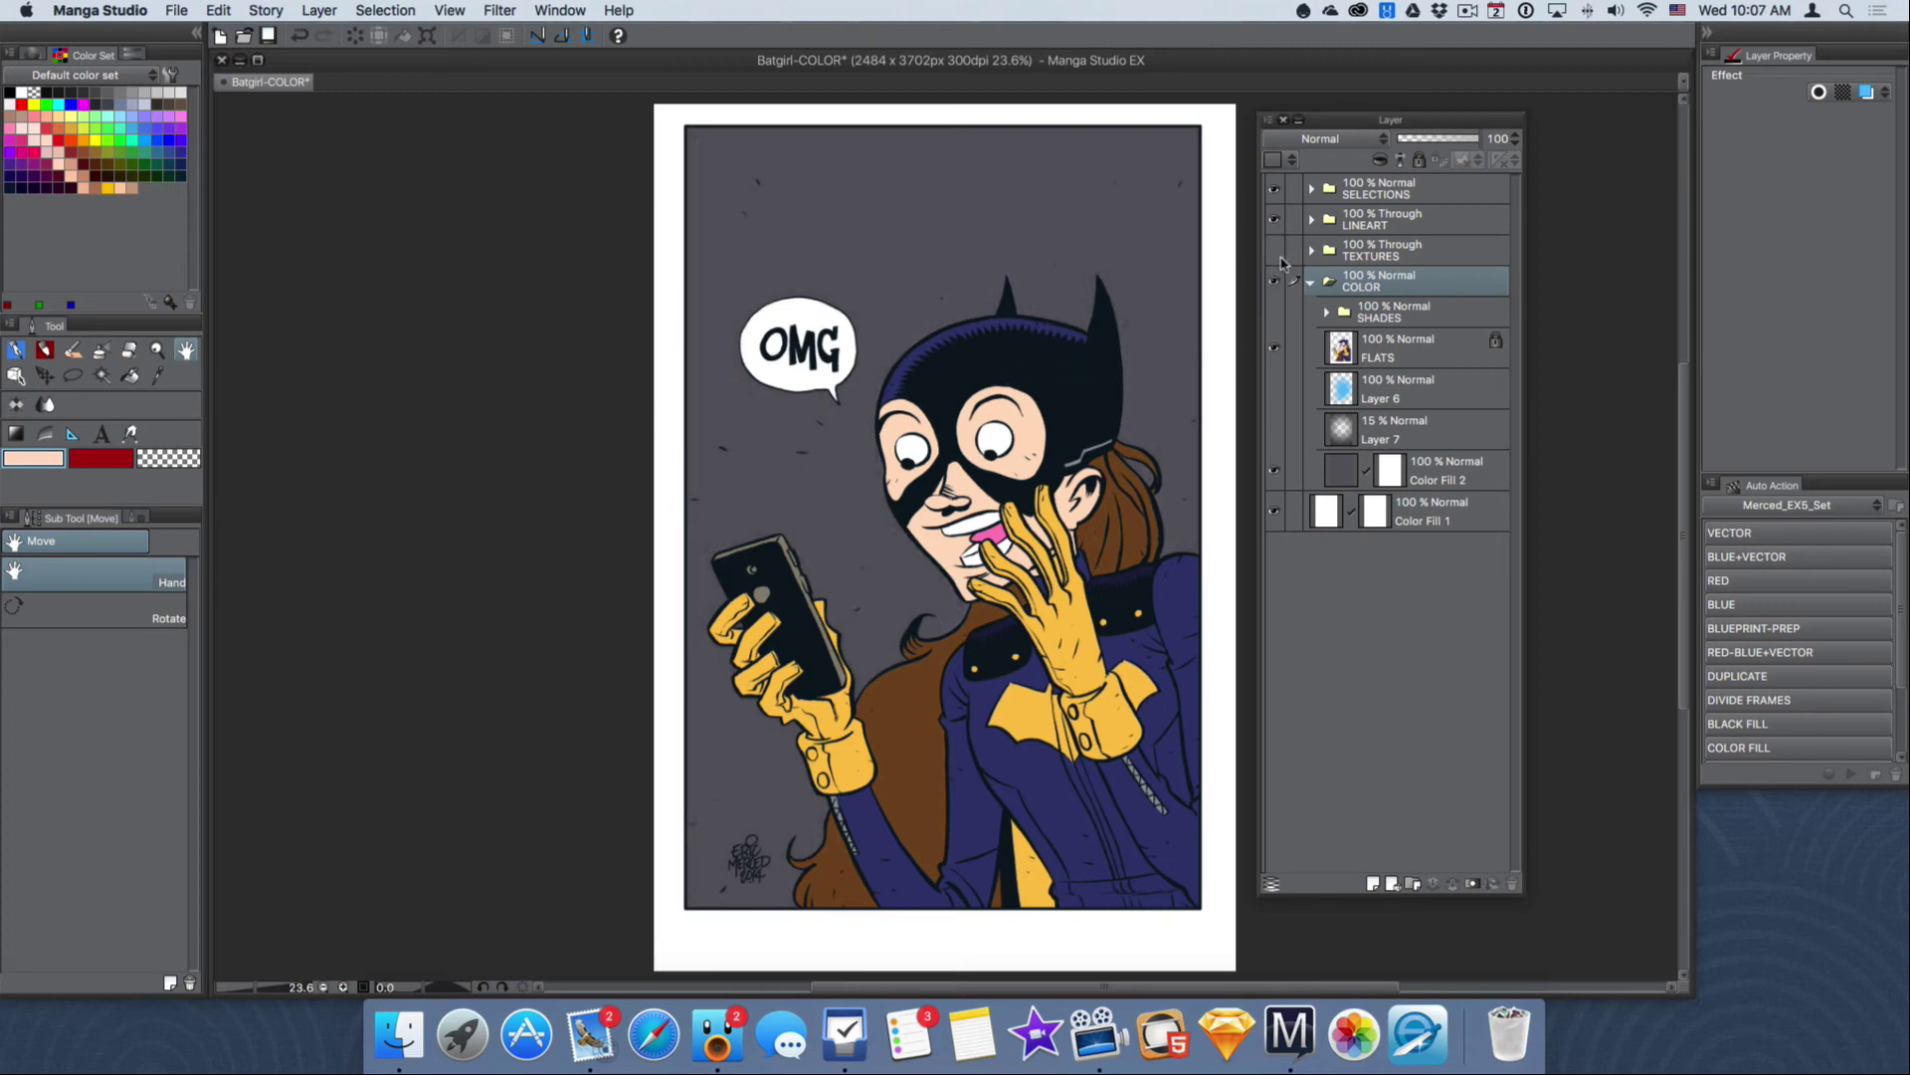
click(1274, 429)
click(1275, 318)
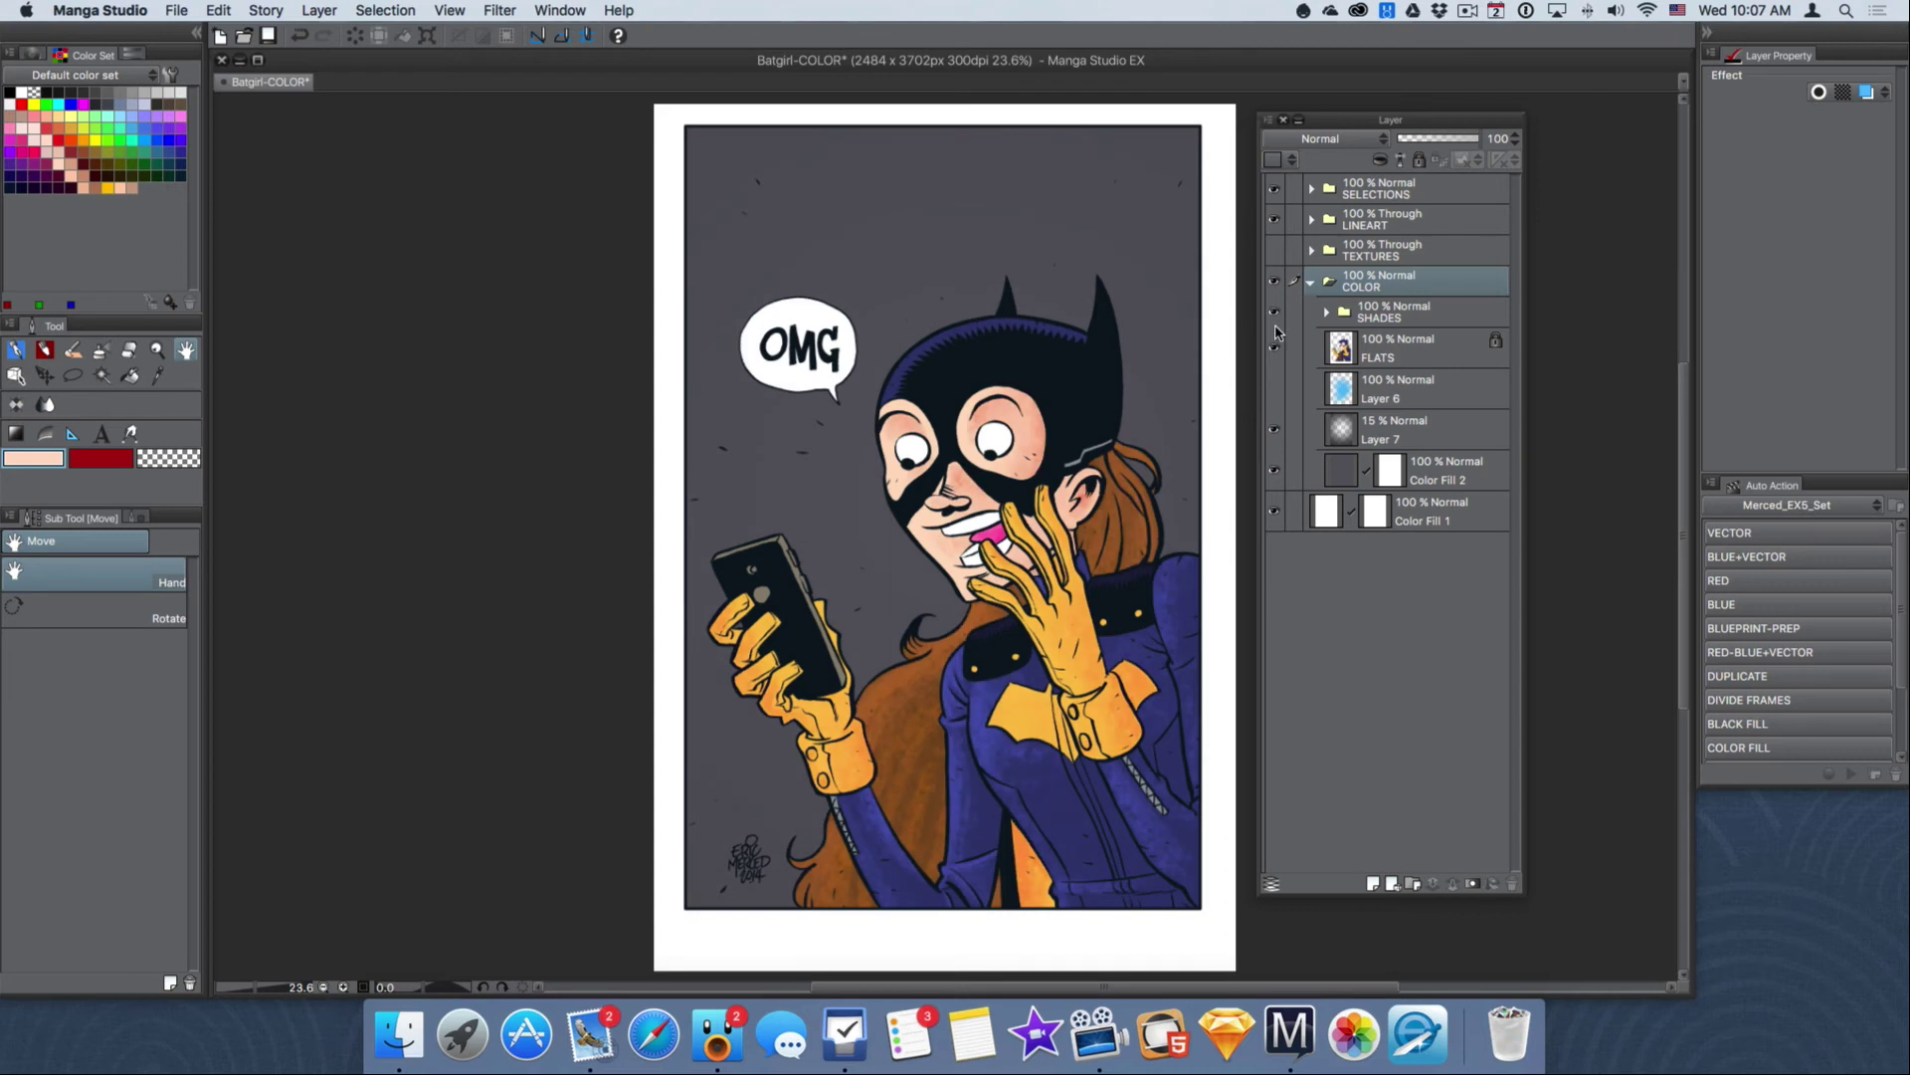
click(1353, 317)
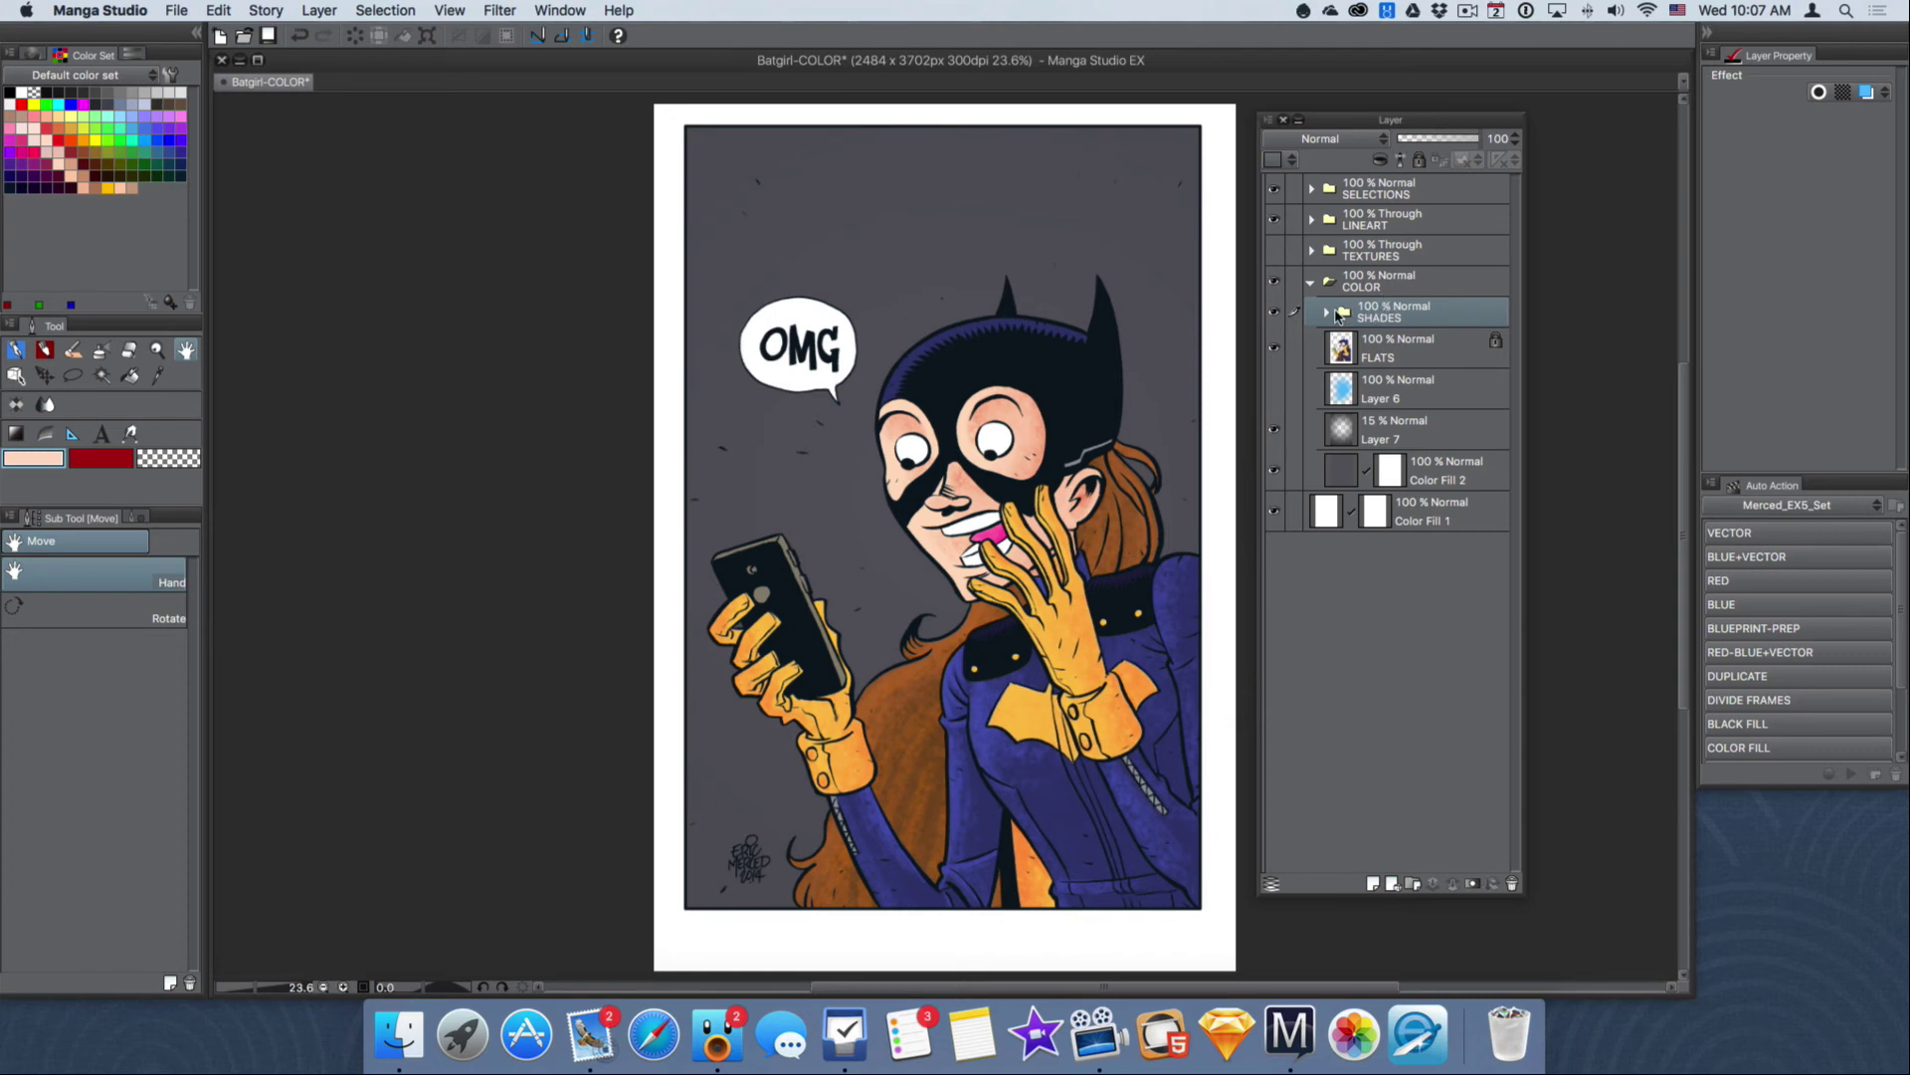
click(1274, 389)
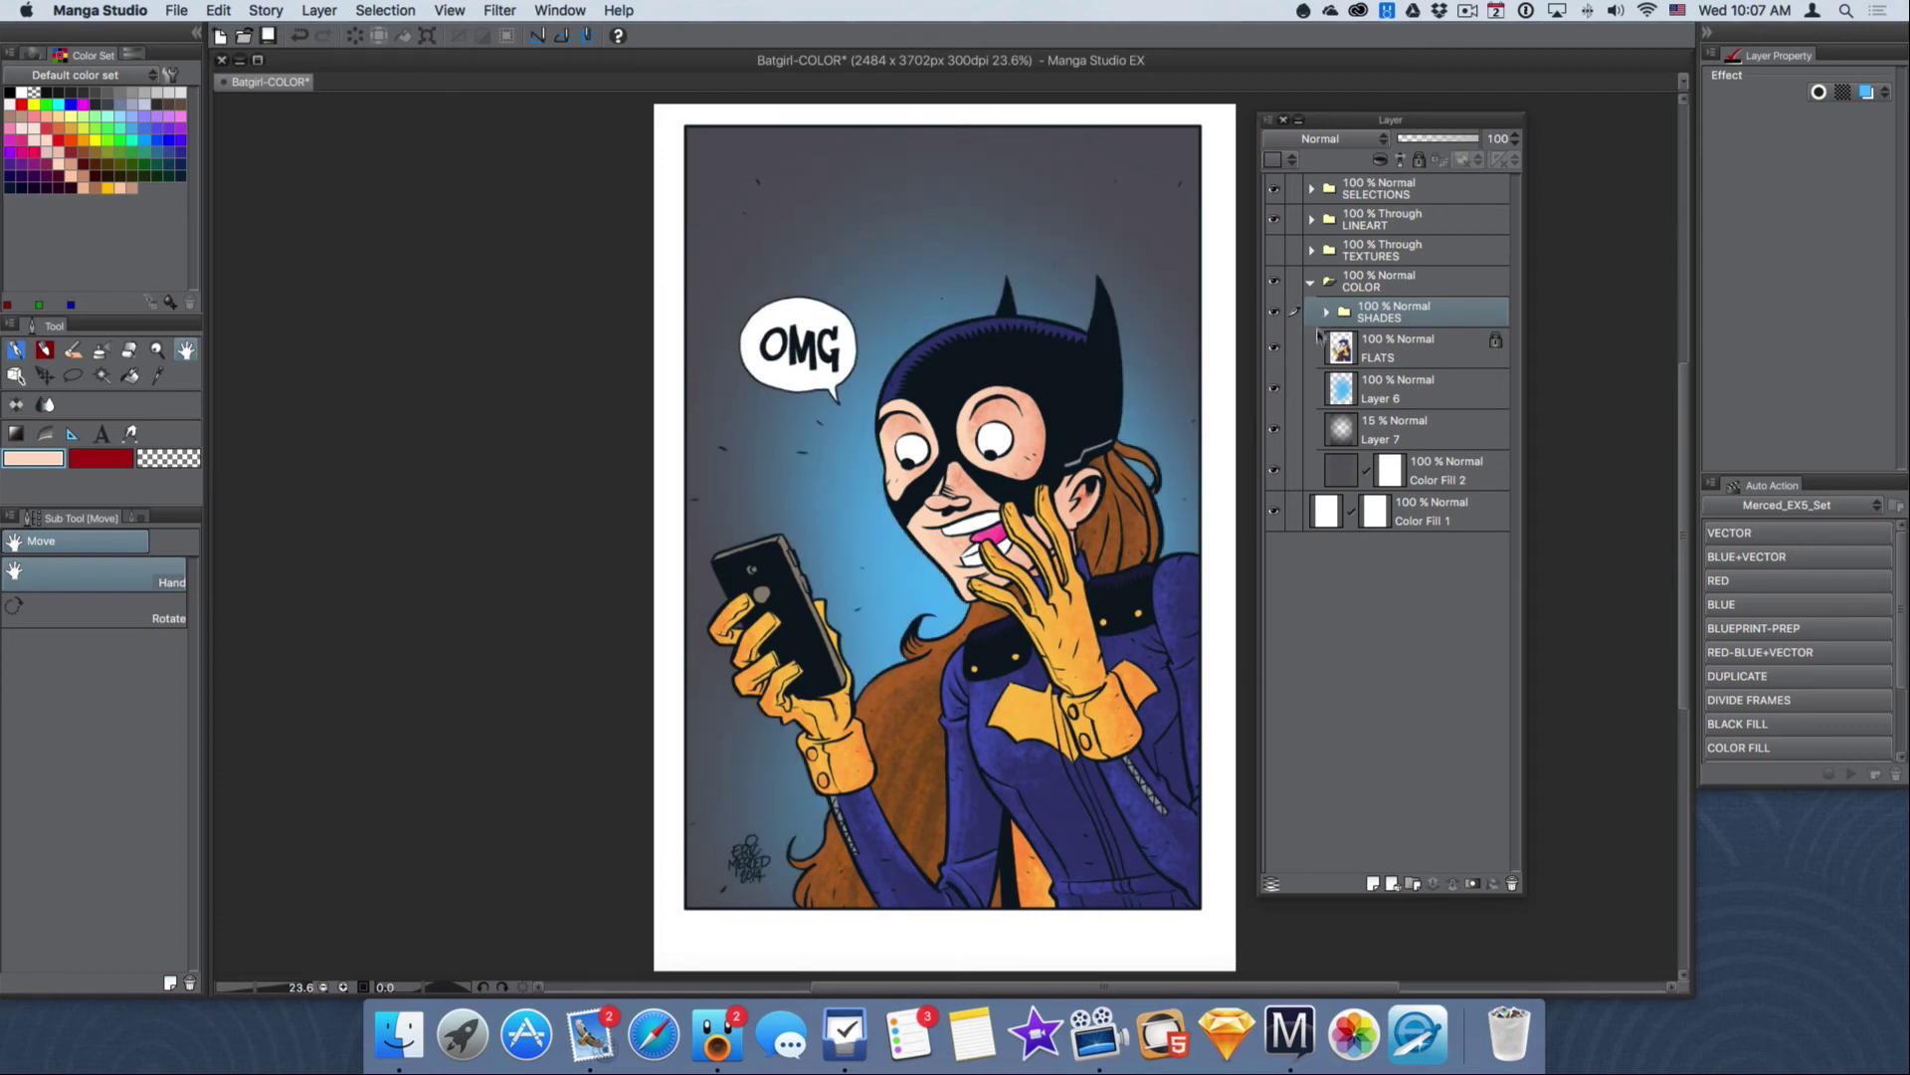
Step: Make the TEXTURES folder visible again, collapse the COLOR folder and select the SELECTIONS folder
click(1310, 285)
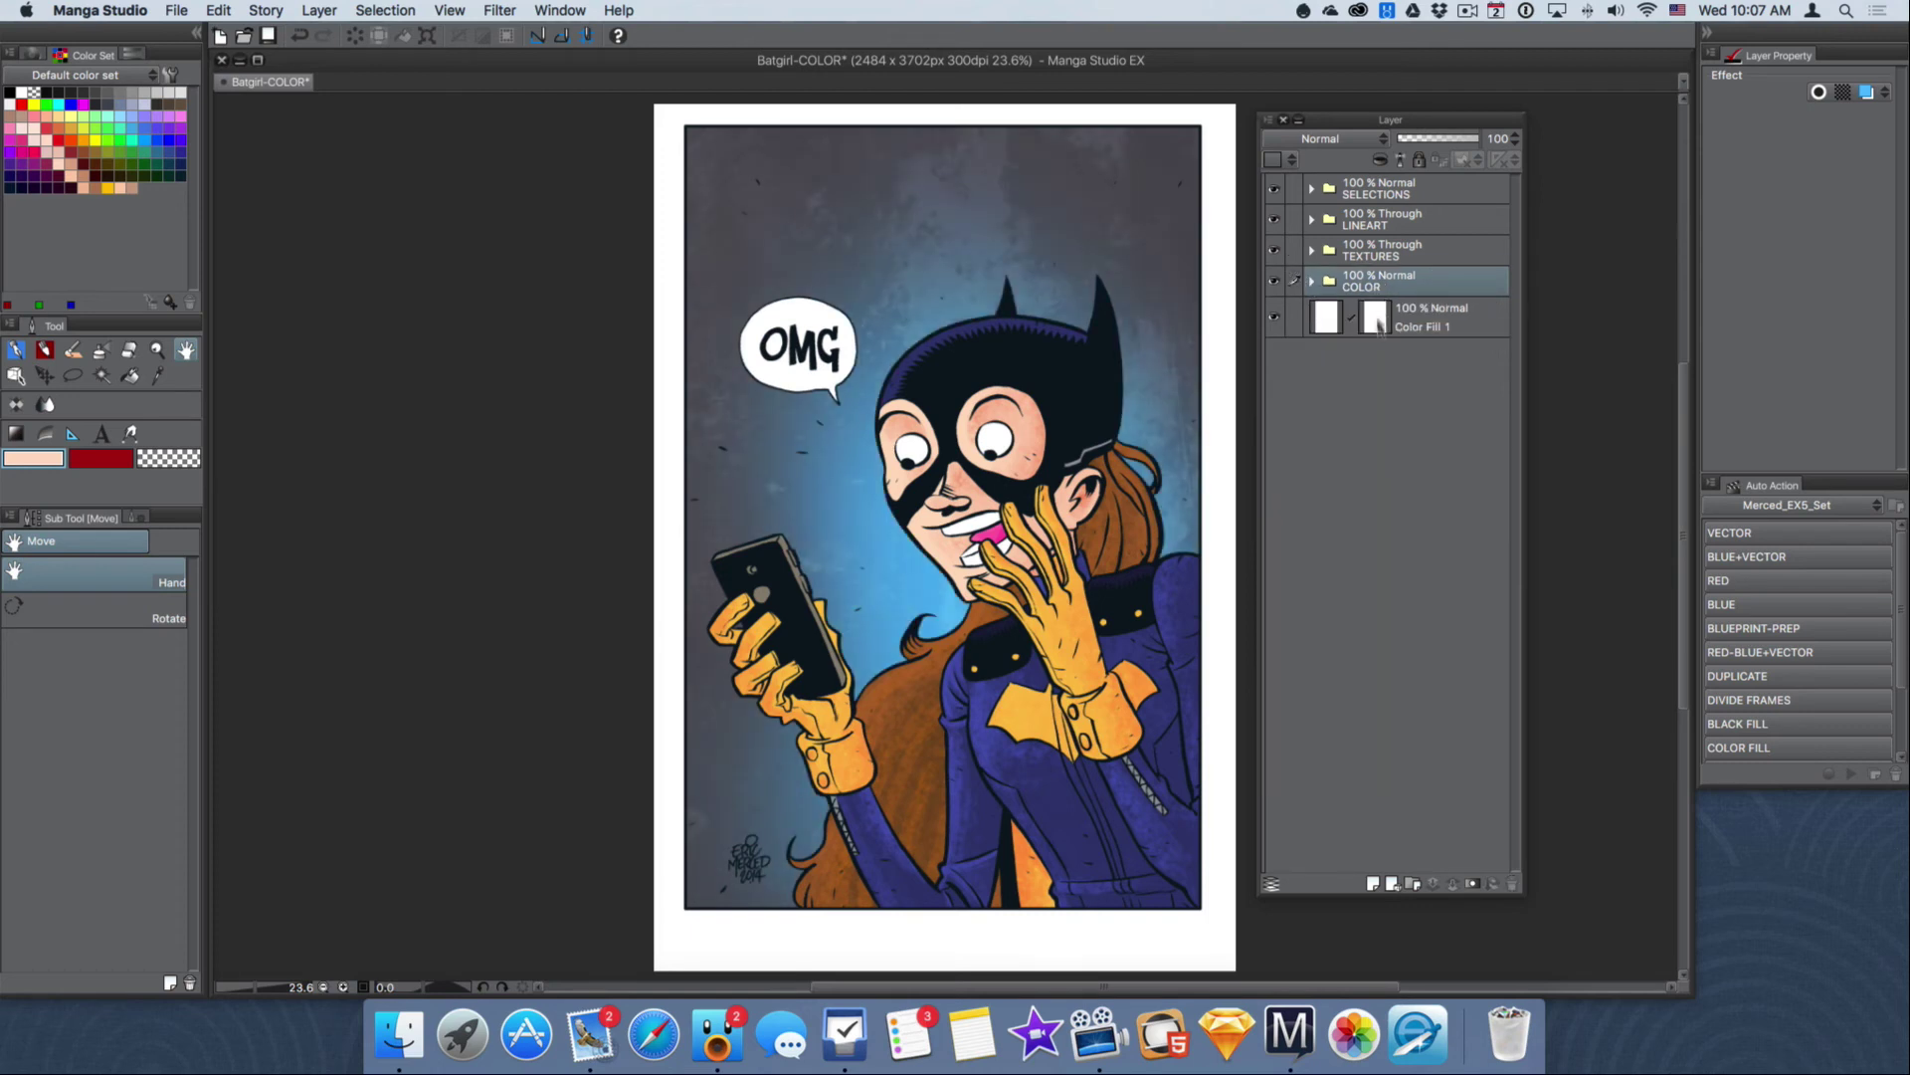
click(1363, 199)
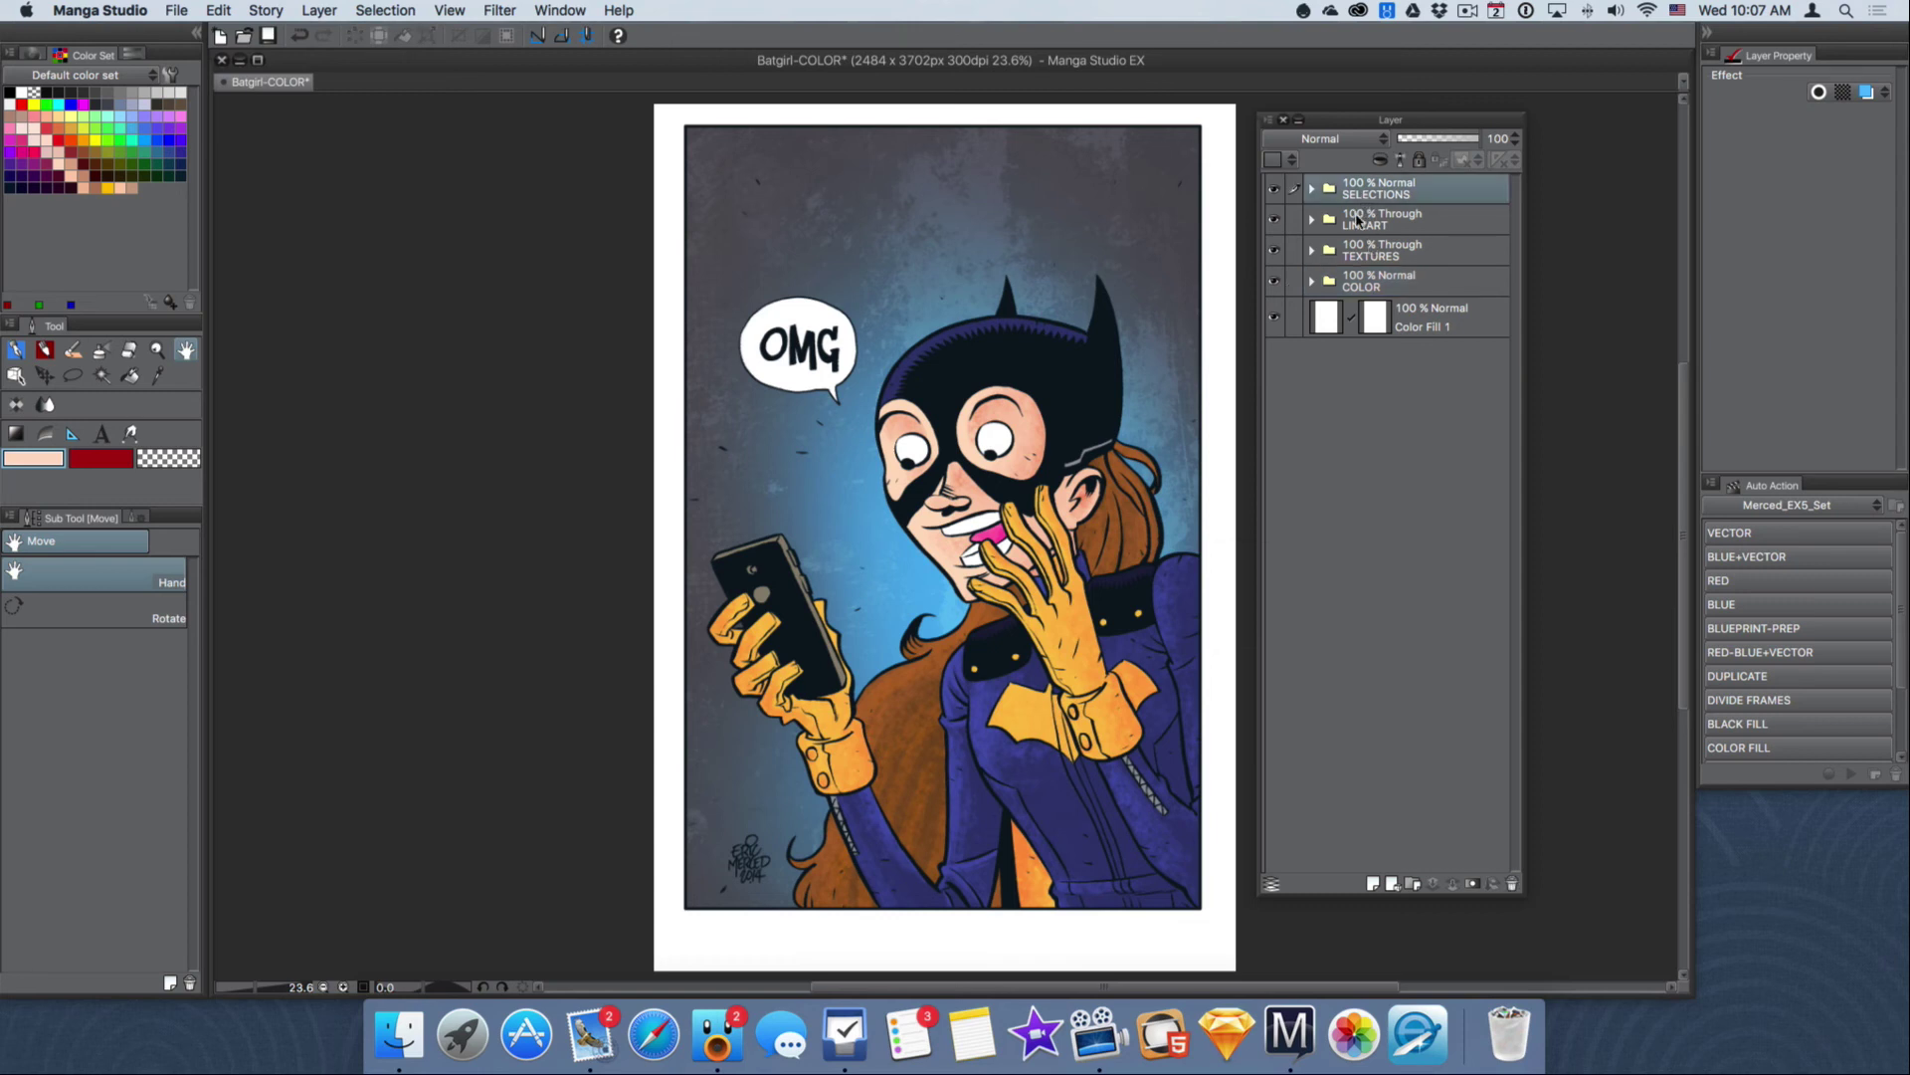